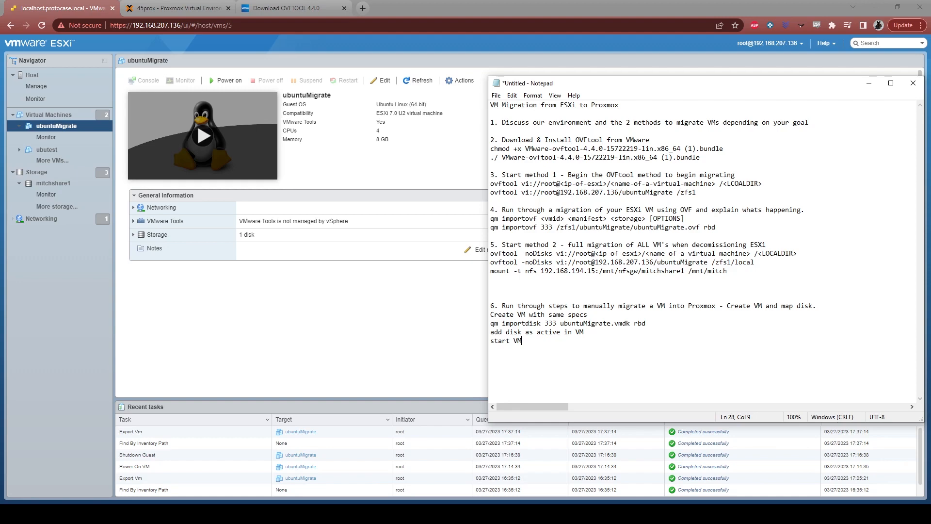
pyautogui.click(167, 8)
pyautogui.click(87, 8)
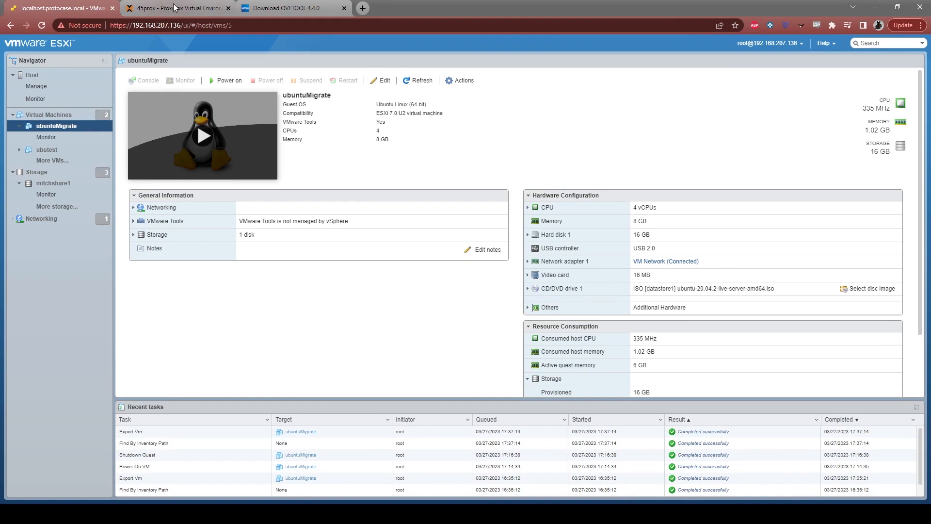
pyautogui.click(177, 10)
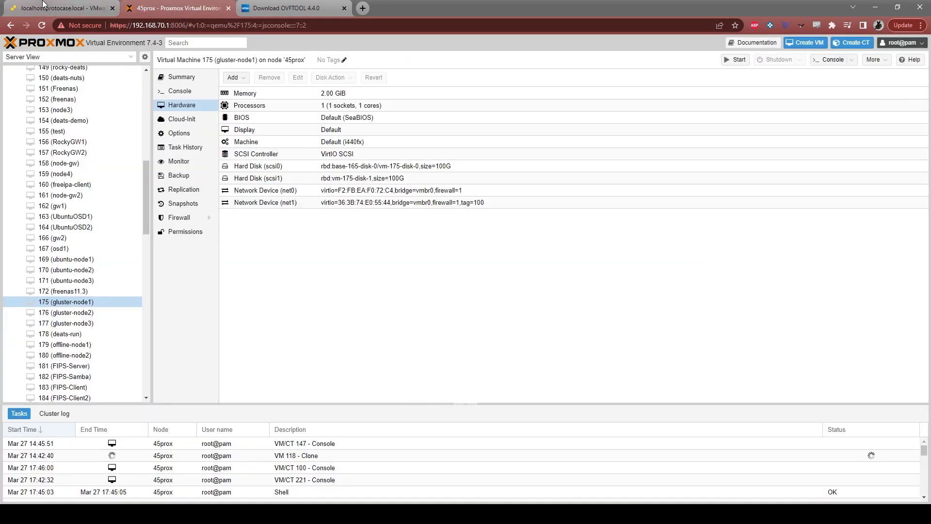
pyautogui.click(44, 7)
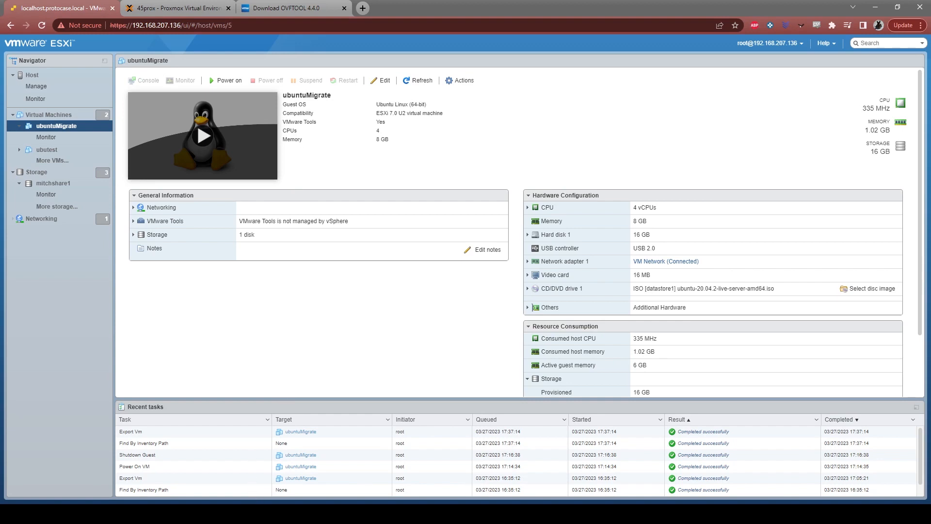
pyautogui.hotkey('alt', 'Tab')
pyautogui.press('Tab')
pyautogui.press('Tab')
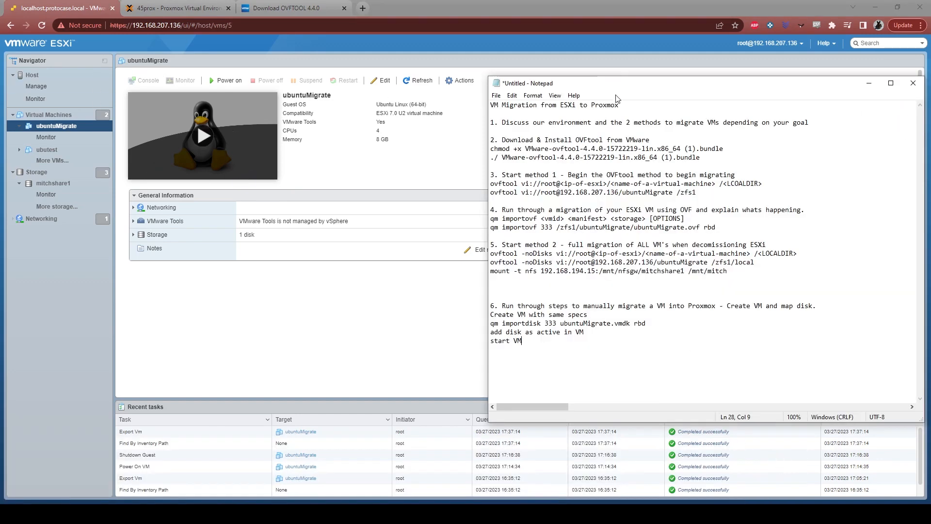
pyautogui.moveTo(619, 90); pyautogui.dragTo(608, 84)
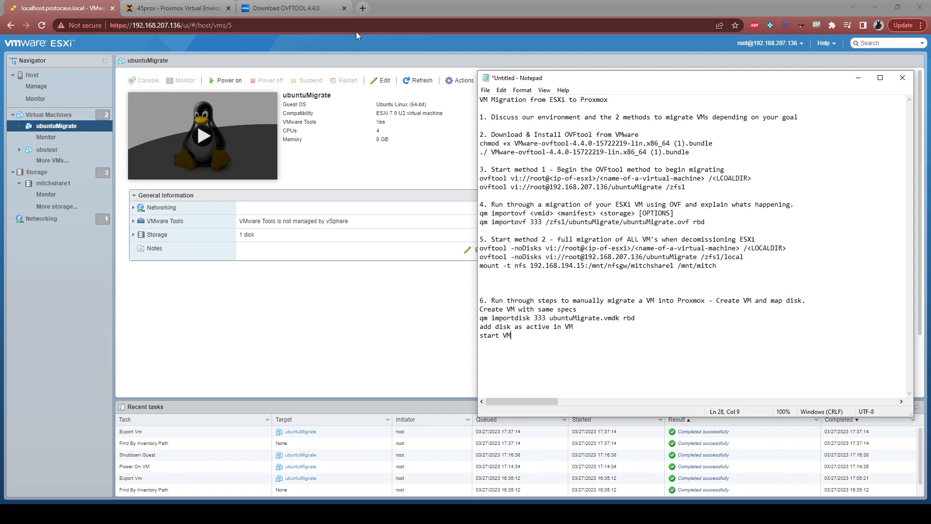
pyautogui.click(286, 8)
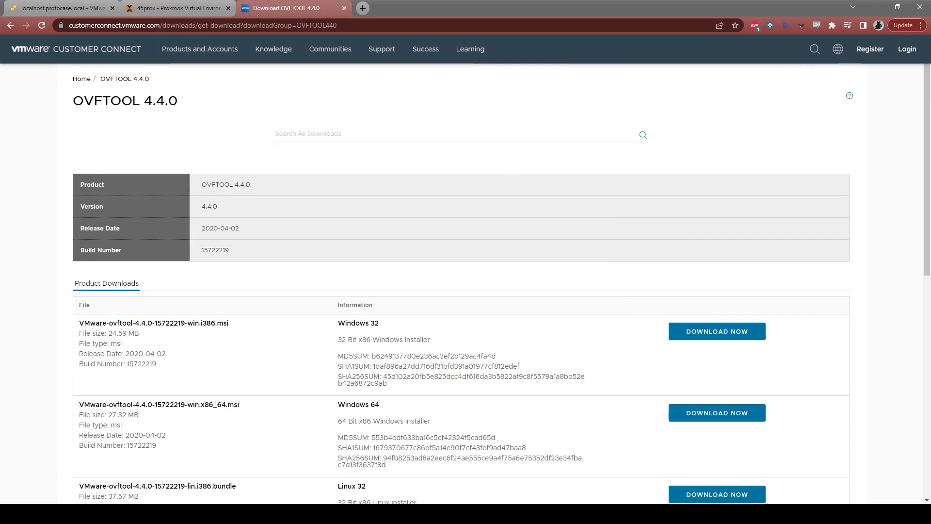
pyautogui.click(83, 12)
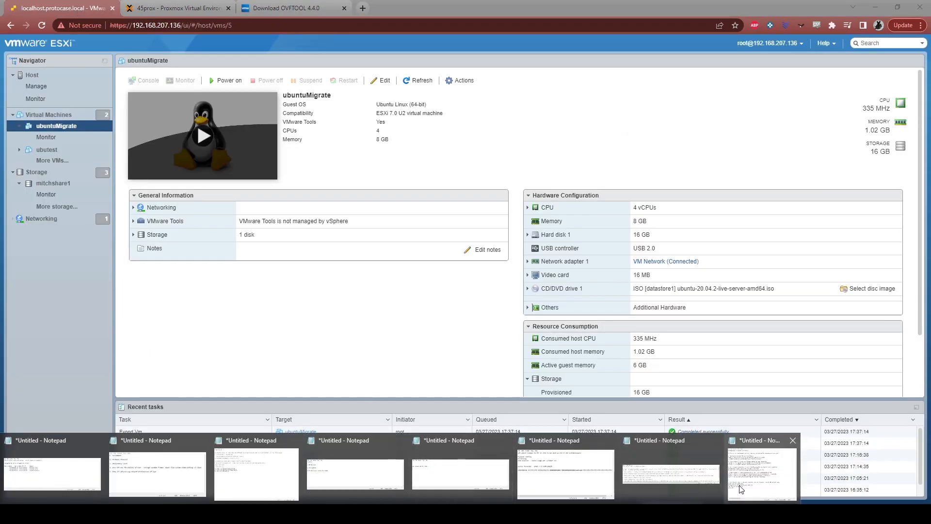
pyautogui.click(761, 477)
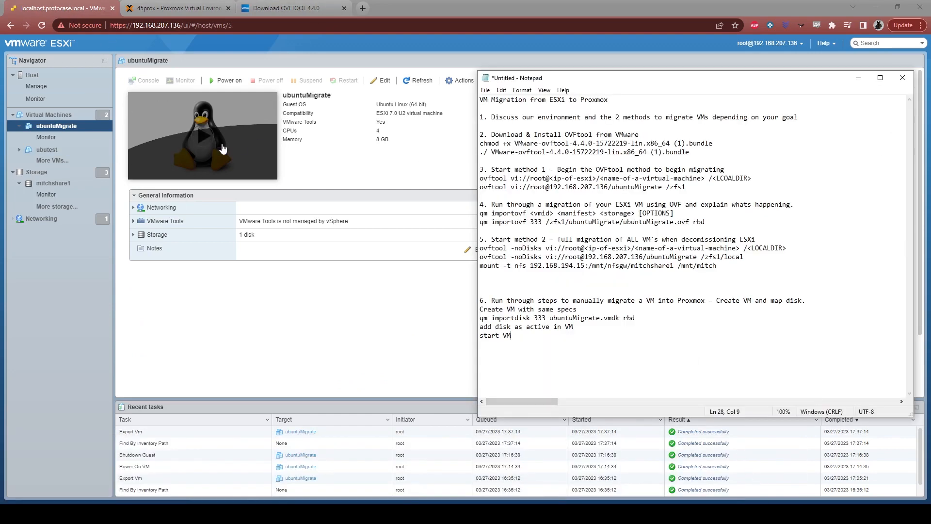
# Power on the ubuntuMigrate VM and position its console window to the right
pyautogui.click(203, 138)
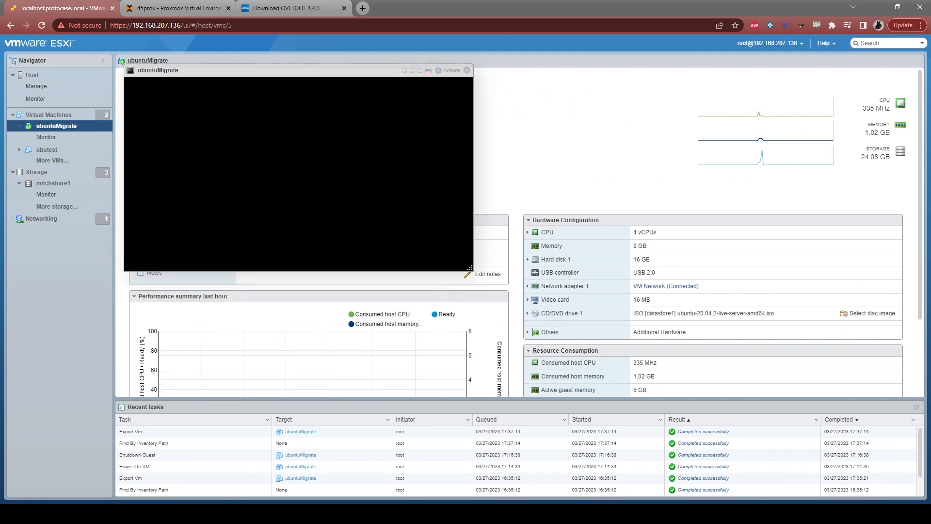
pyautogui.moveTo(282, 64); pyautogui.dragTo(329, 76)
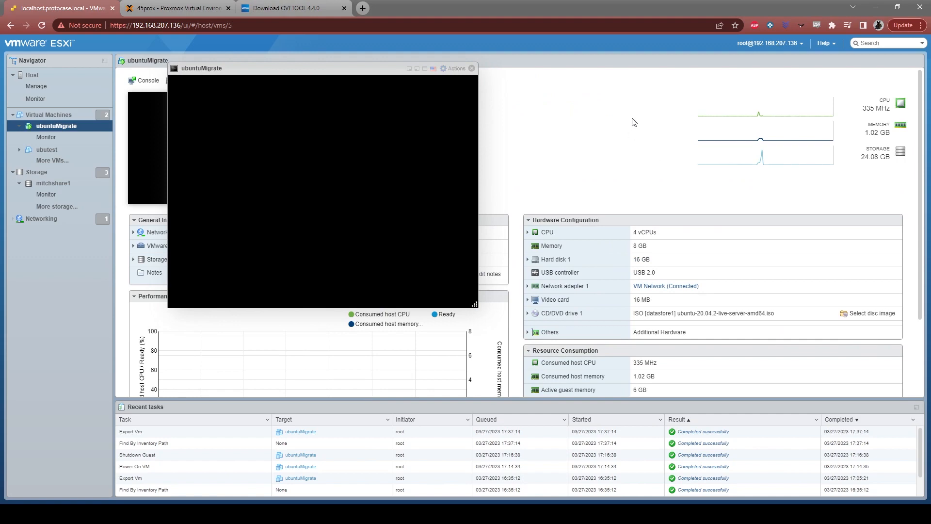
pyautogui.moveTo(316, 78); pyautogui.dragTo(470, 110)
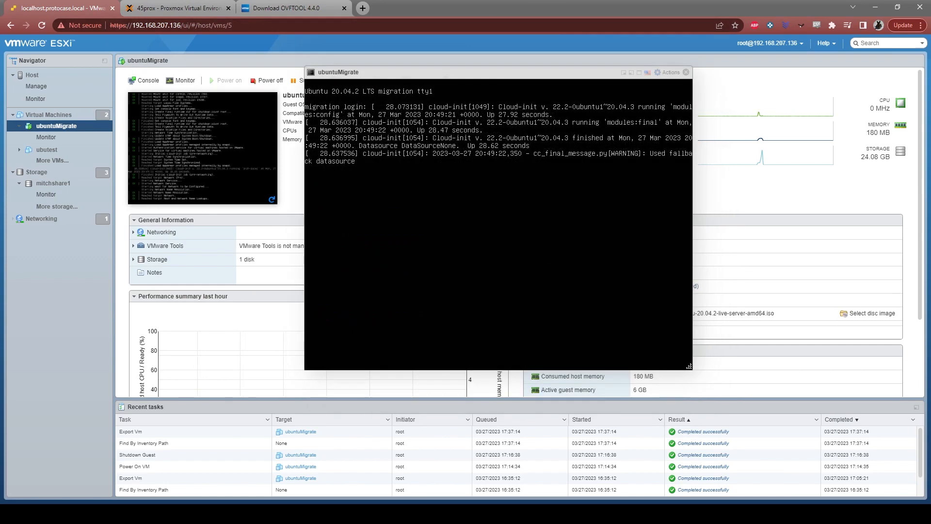
# Log into ubuntuMigrate, check disk usage with df -h, then shut it down
pyautogui.press('Return')
pyautogui.press('Return')
pyautogui.write('u')
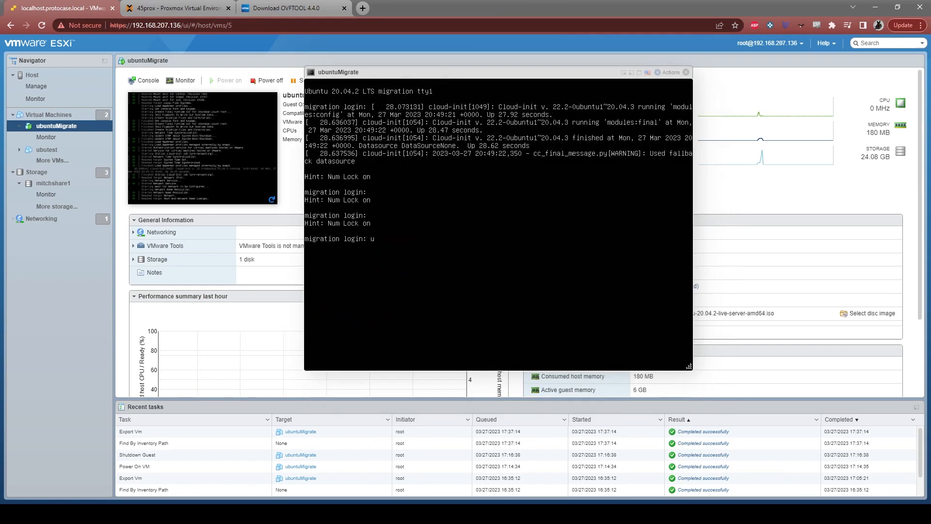
pyautogui.write('ser')
pyautogui.press('Return')
pyautogui.press('Return')
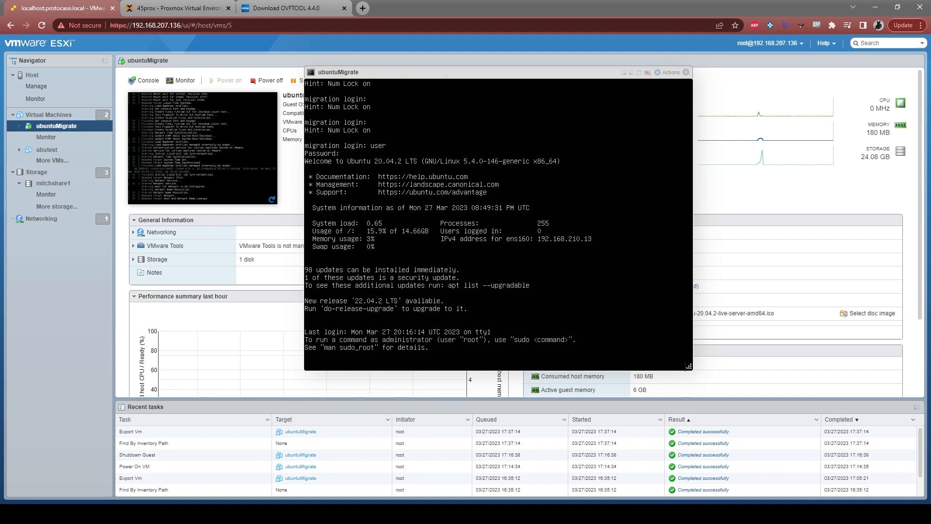
pyautogui.press('Return')
pyautogui.press('Return')
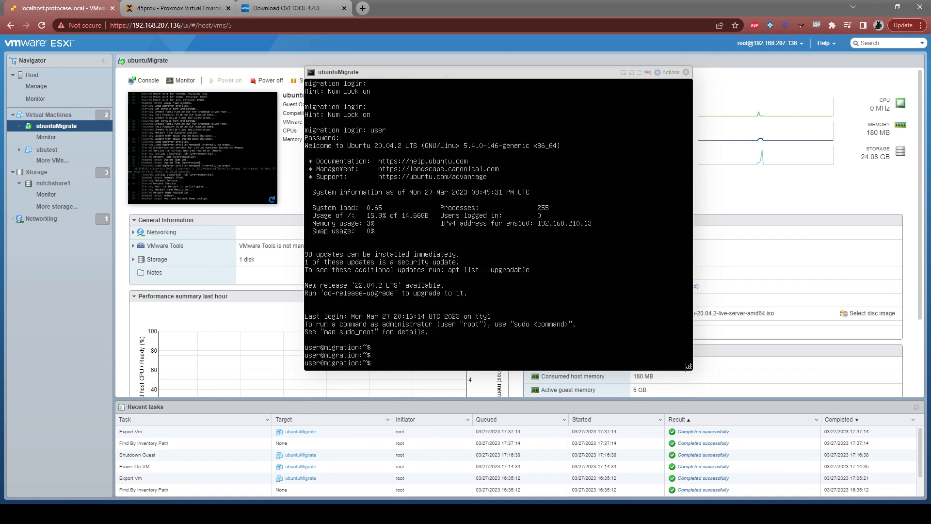
pyautogui.write('df -h')
pyautogui.press('Return')
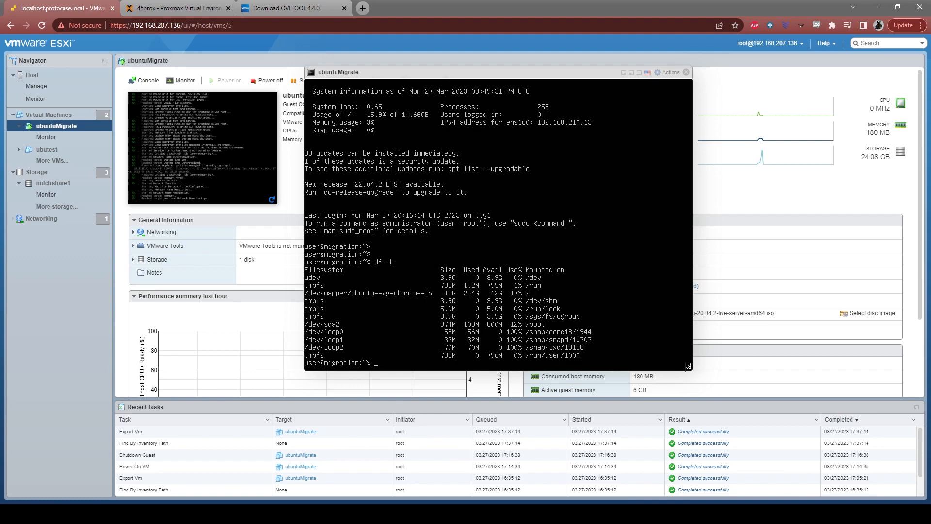
pyautogui.write('shutdown')
pyautogui.write(' now')
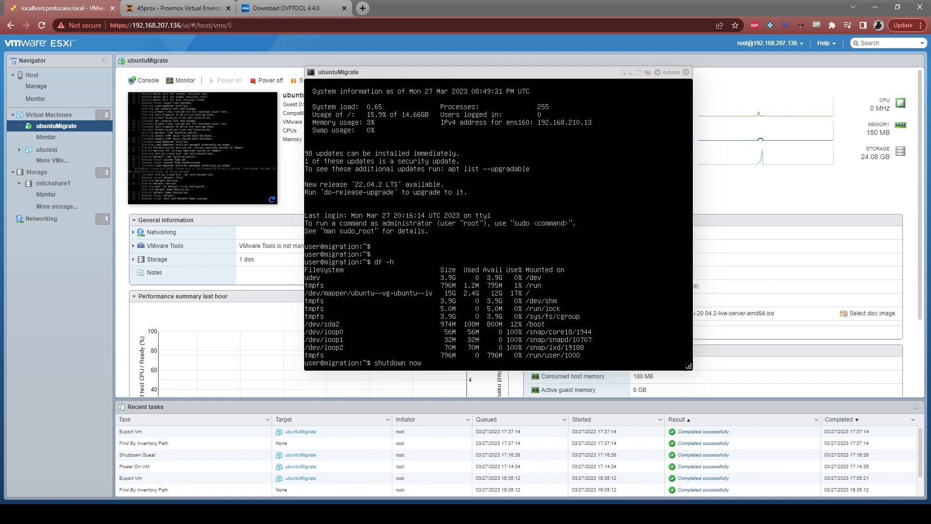
pyautogui.press('Return')
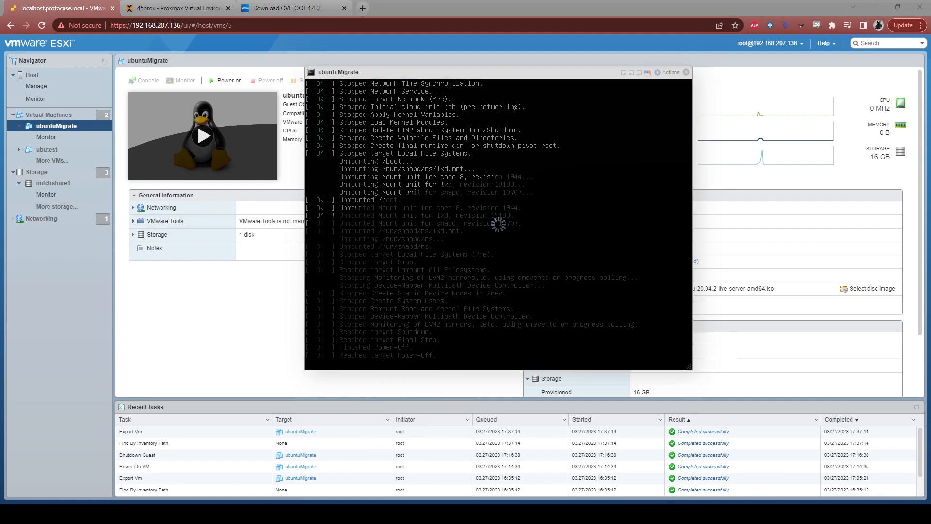
# Review step 2 of the notes: the OVFtool download, chmod and installer commands
pyautogui.click(764, 470)
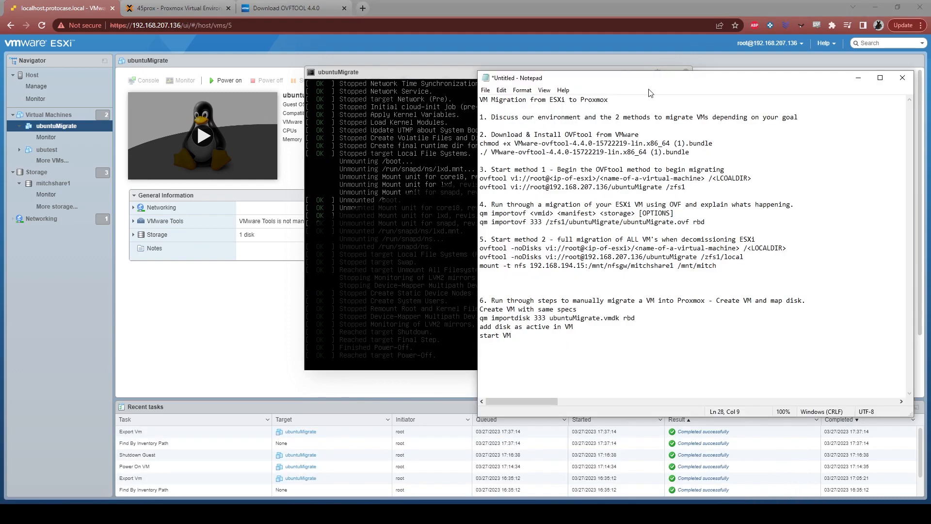
pyautogui.moveTo(498, 134); pyautogui.dragTo(642, 134)
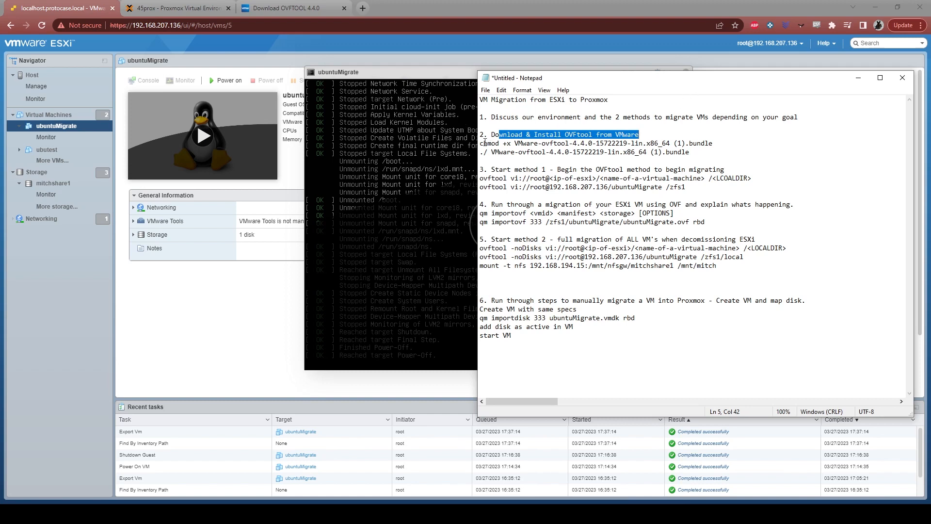
pyautogui.click(548, 143)
pyautogui.hotkey('shift', 'End')
pyautogui.press('Down')
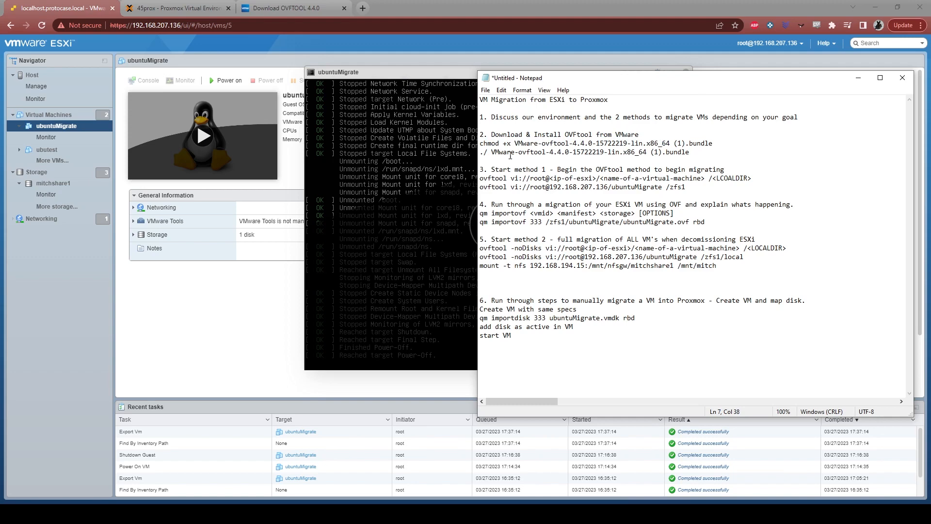
# Hide the notes, close the VM console and maximize the SSH terminal on the Proxmox host
pyautogui.click(858, 78)
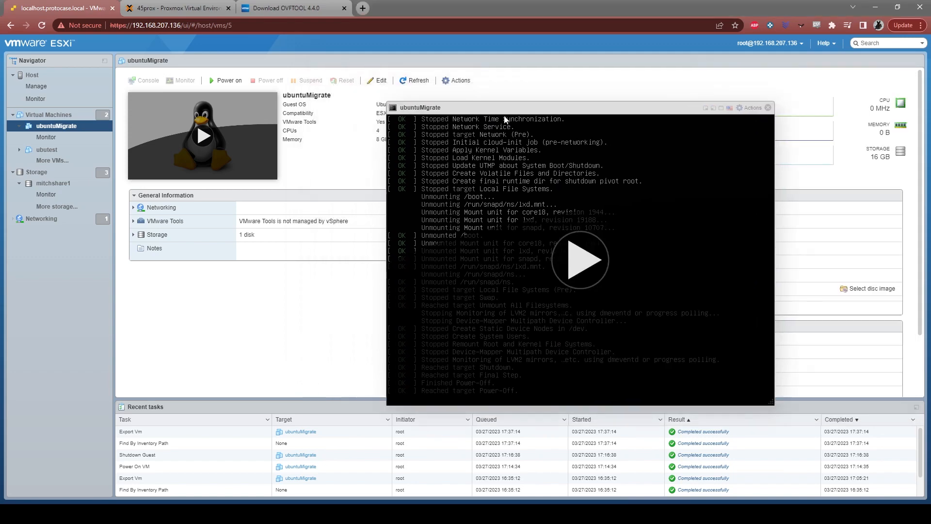
pyautogui.moveTo(411, 72); pyautogui.dragTo(434, 109)
pyautogui.click(631, 106)
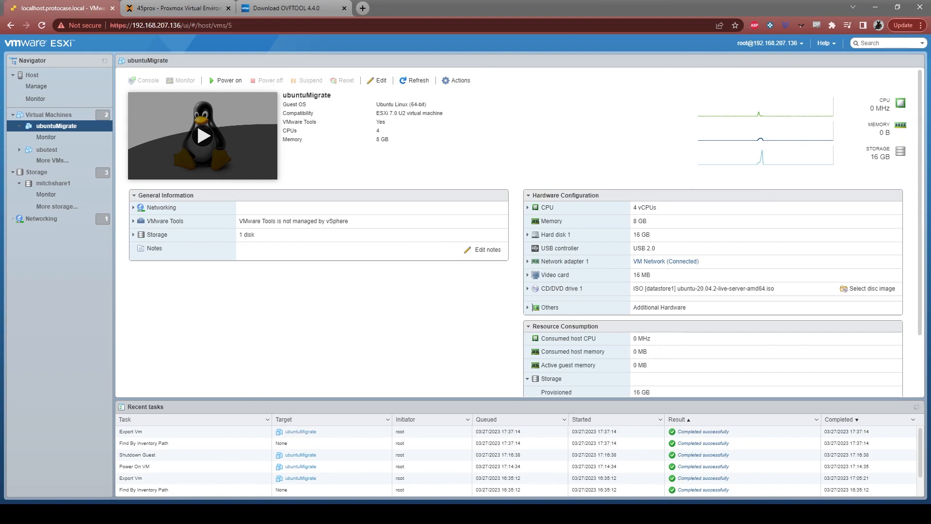
pyautogui.hotkey('alt', 'Tab')
pyautogui.doubleClick(582, 114)
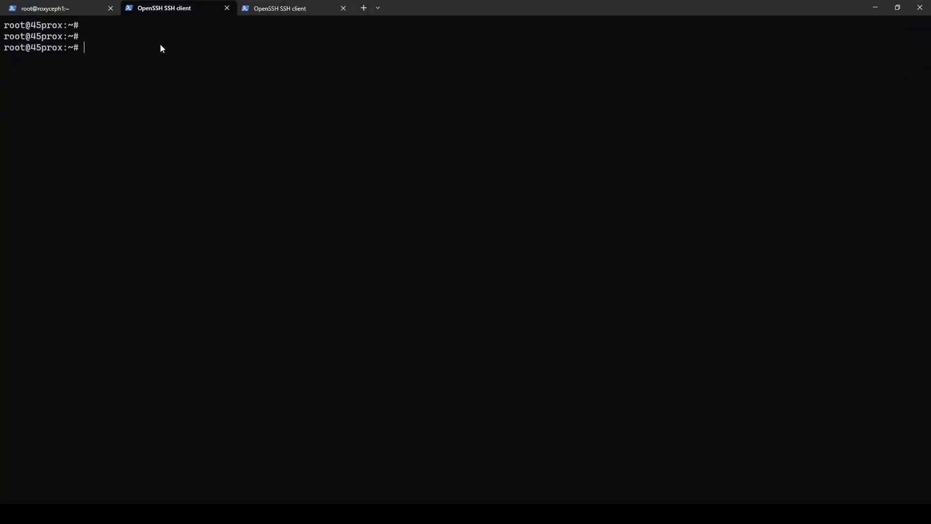
# Glance at the OVFTOOL download page in the browser and return to the terminal
pyautogui.hotkey('alt', 'Tab')
pyautogui.click(291, 8)
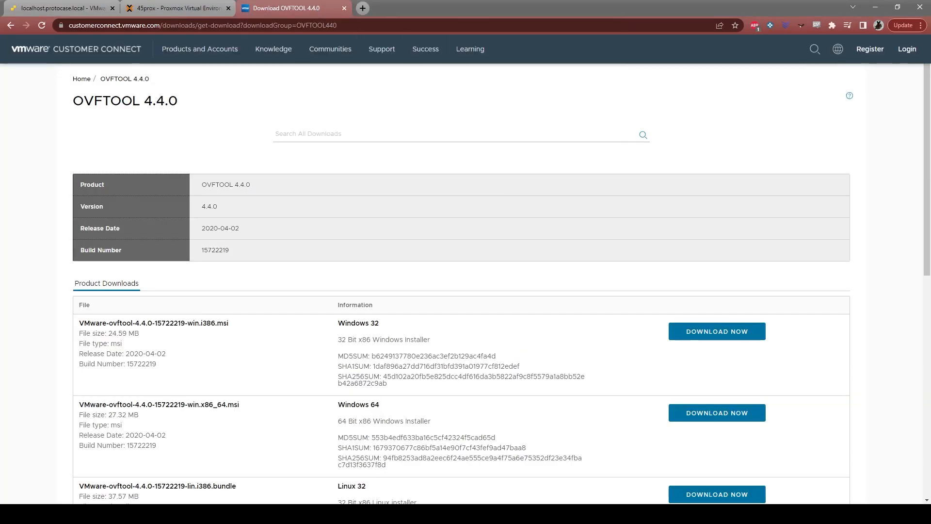
pyautogui.hotkey('alt', 'Tab')
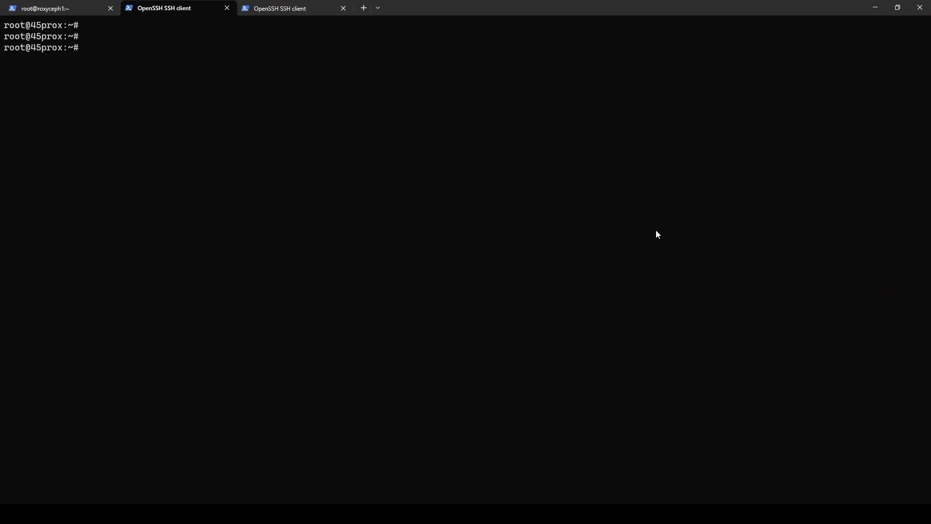
pyautogui.write('ls')
# List the home folder with ls and ls -lh, copying the ovftool bundle file name
pyautogui.press('Return')
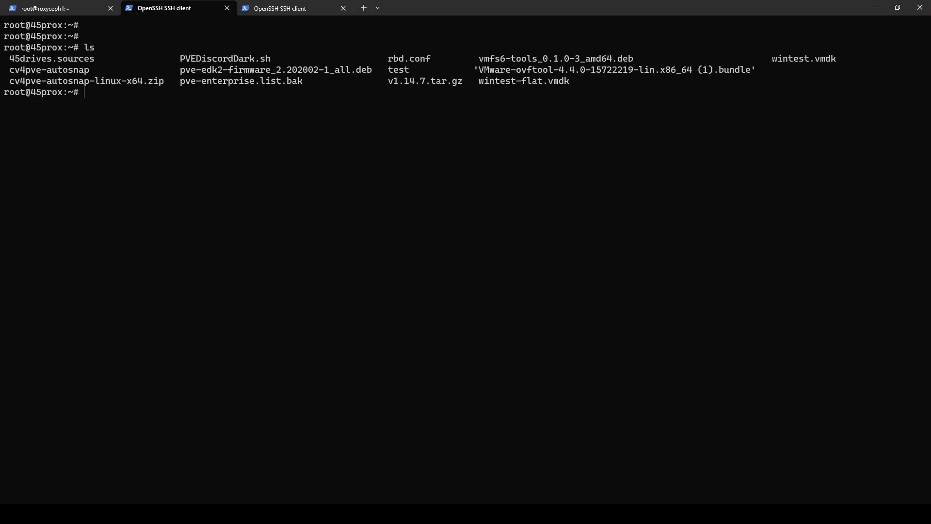
pyautogui.moveTo(479, 69); pyautogui.dragTo(735, 70)
pyautogui.rightClick(747, 70)
pyautogui.write('chmo')
pyautogui.press('BackSpace')
pyautogui.press('BackSpace')
pyautogui.press('BackSpace')
pyautogui.press('BackSpace')
pyautogui.write('ls -lh')
pyautogui.press('Return')
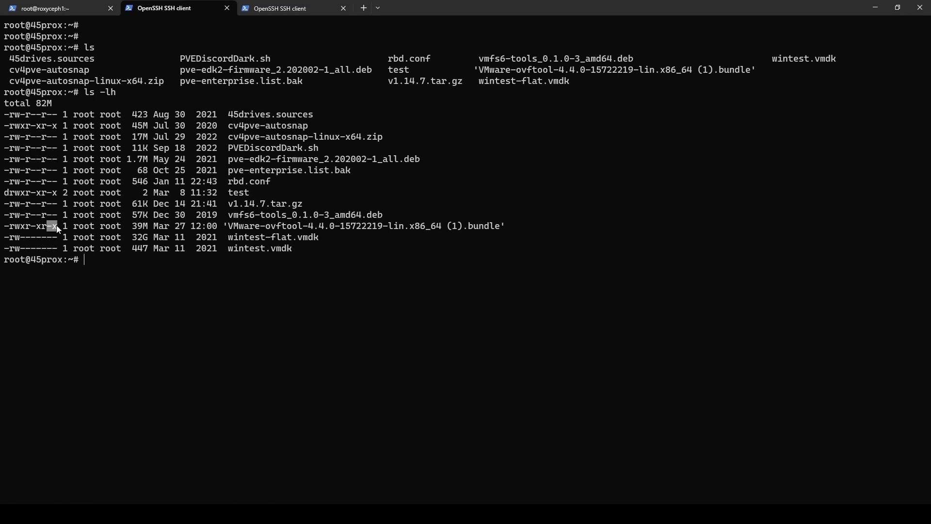
# Tab-complete the bundle installer, cancel it, confirm ovftool responds, then raise the notes
pyautogui.click(477, 248)
pyautogui.write('./')
pyautogui.write('VM')
pyautogui.press('Tab')
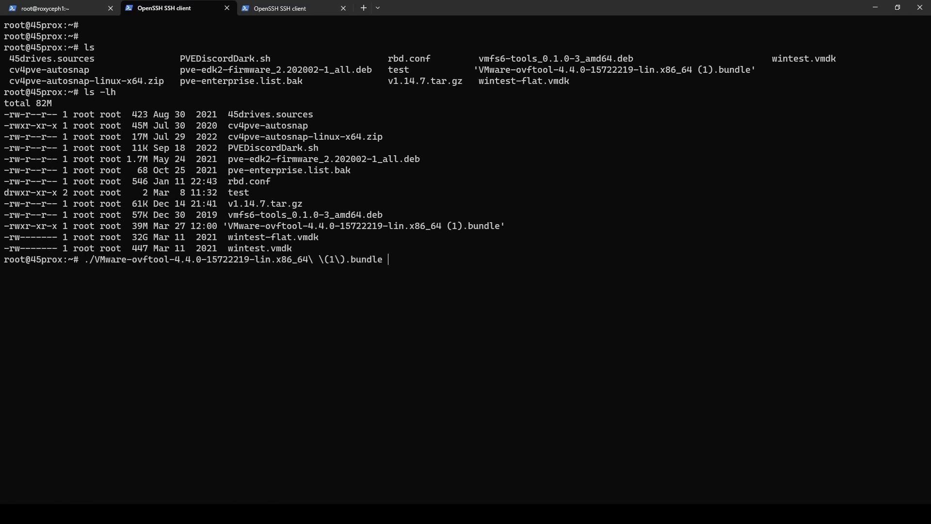
pyautogui.hotkey('ctrl', 'c')
pyautogui.write('ovftool')
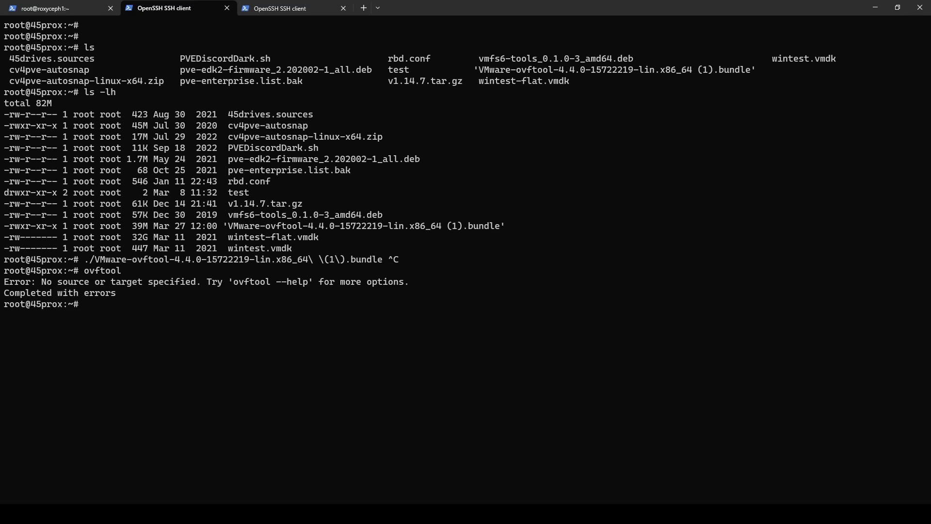
pyautogui.click(774, 491)
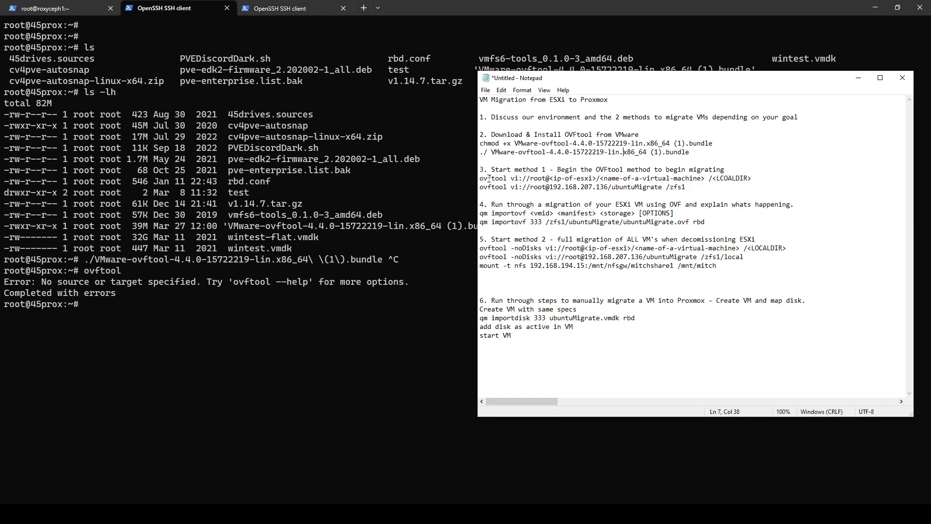
# Walk through the generic method 1 ovftool command, marking the root login and source address
pyautogui.doubleClick(498, 178)
pyautogui.click(521, 178)
pyautogui.moveTo(533, 179)
pyautogui.mouseDown()
pyautogui.moveTo(579, 169)
pyautogui.moveTo(591, 179)
pyautogui.moveTo(697, 178)
pyautogui.mouseUp()
pyautogui.click(548, 180)
pyautogui.click(581, 172)
pyautogui.click(595, 178)
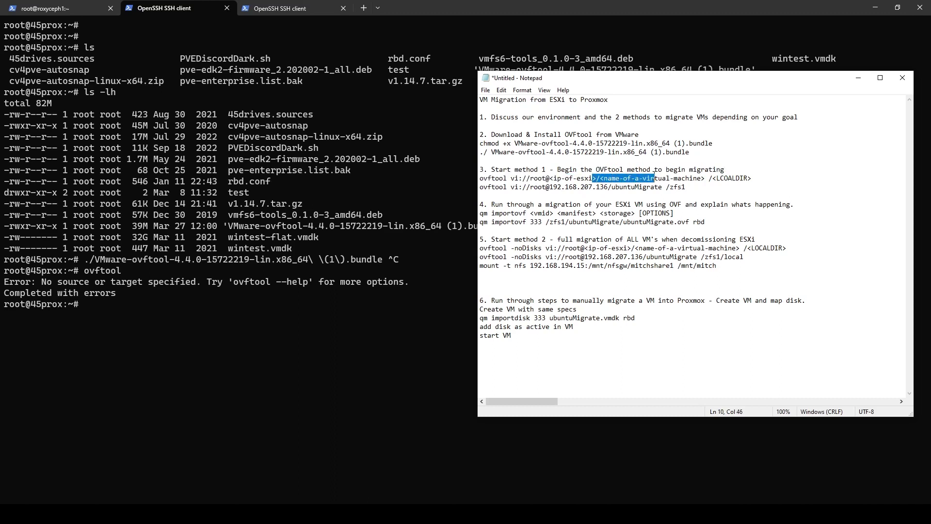
pyautogui.click(708, 179)
pyautogui.click(688, 196)
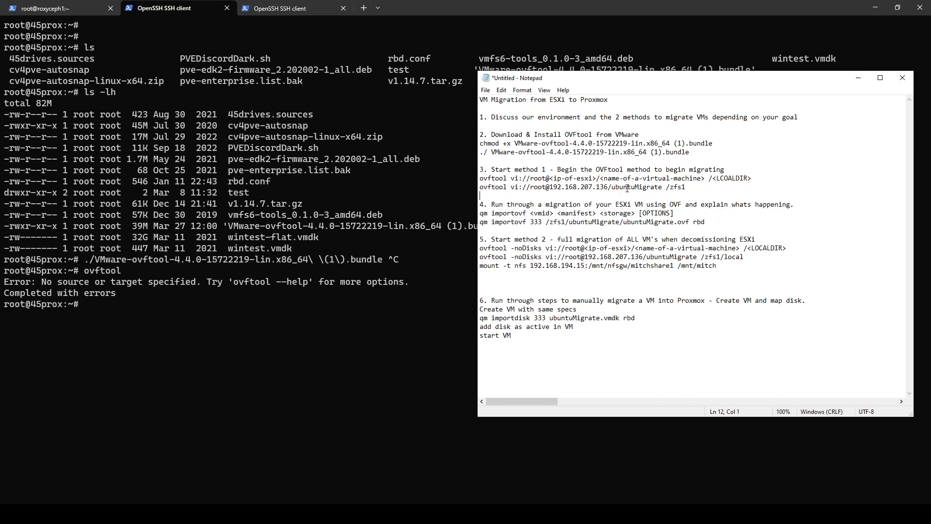
# Highlight the /zfs1 destination and select the ovftool export line for ubuntuMigrate
pyautogui.moveTo(667, 186); pyautogui.dragTo(688, 187)
pyautogui.click(689, 194)
pyautogui.moveTo(687, 187); pyautogui.dragTo(480, 188)
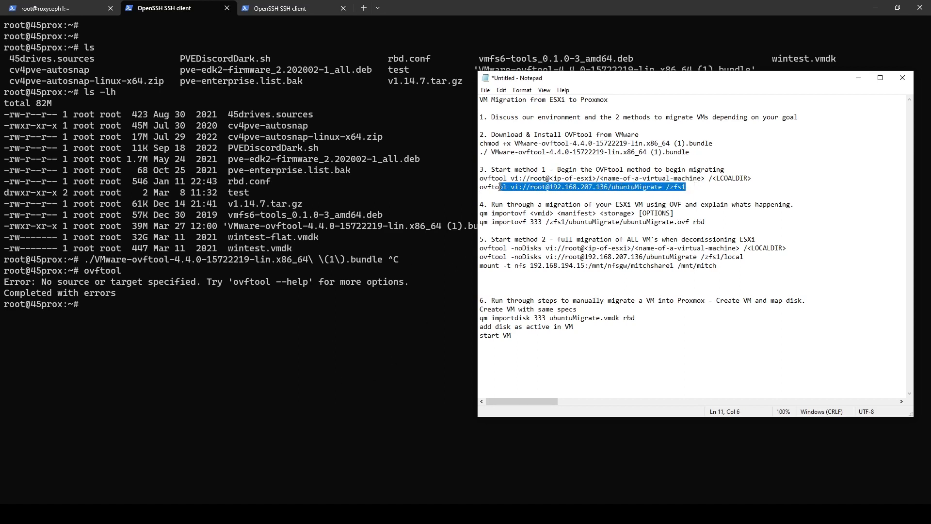
pyautogui.hotkey('ctrl', 'c')
pyautogui.click(282, 340)
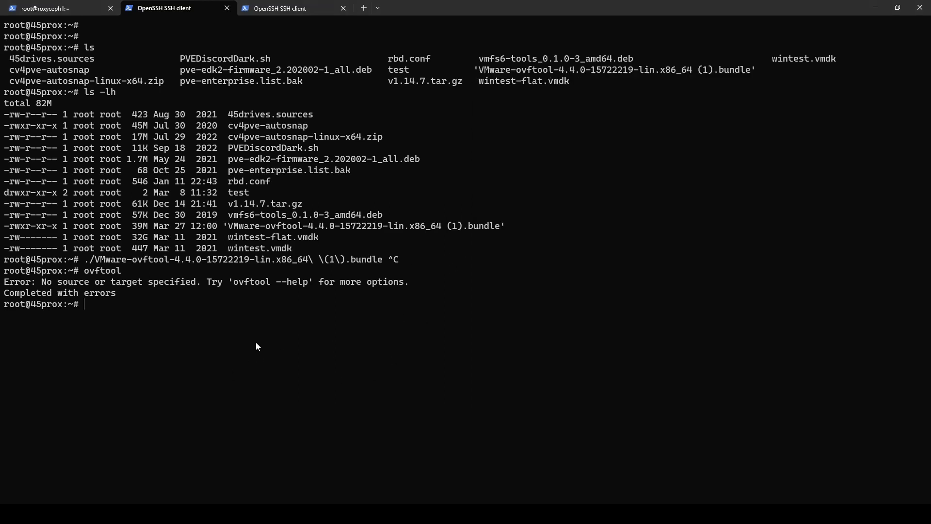
pyautogui.rightClick(264, 337)
pyautogui.press('Return')
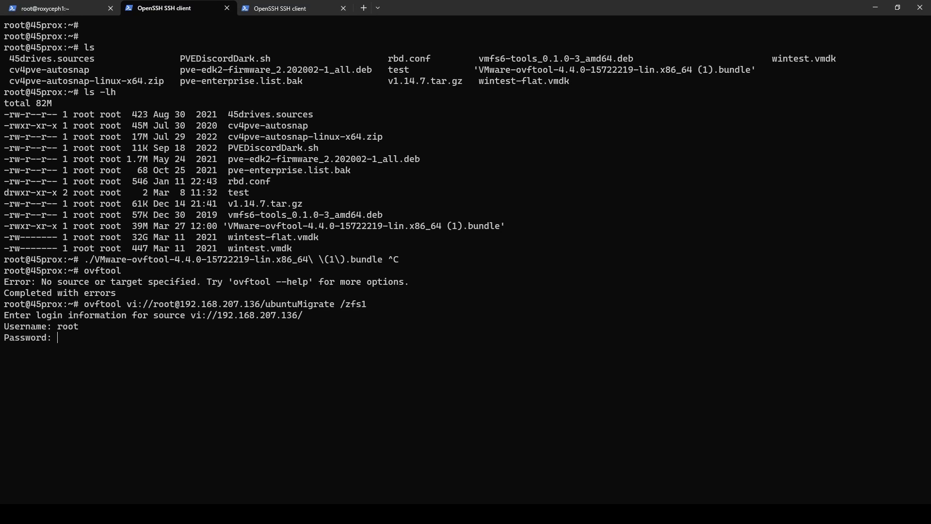
# Submit the ESXi root password, see the export fail on the existing OVF, and cancel the recall
pyautogui.press('Return')
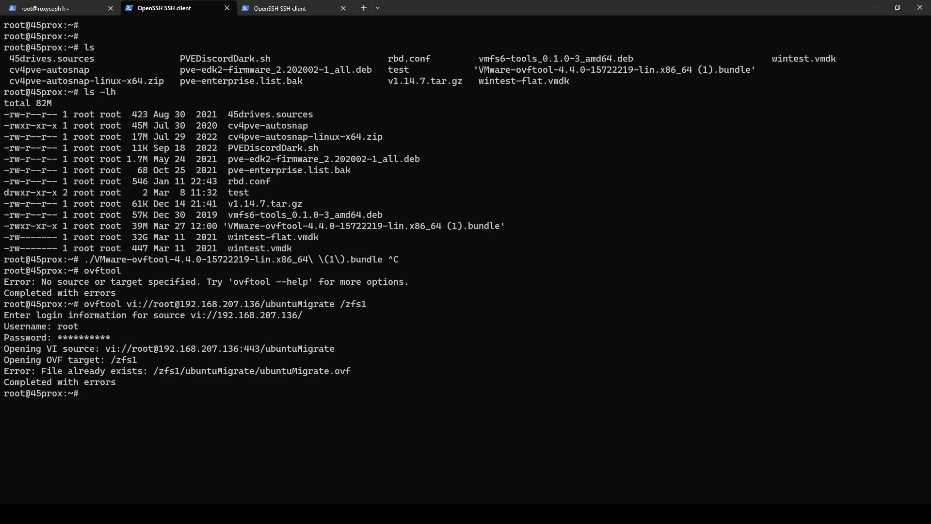
pyautogui.press('Up')
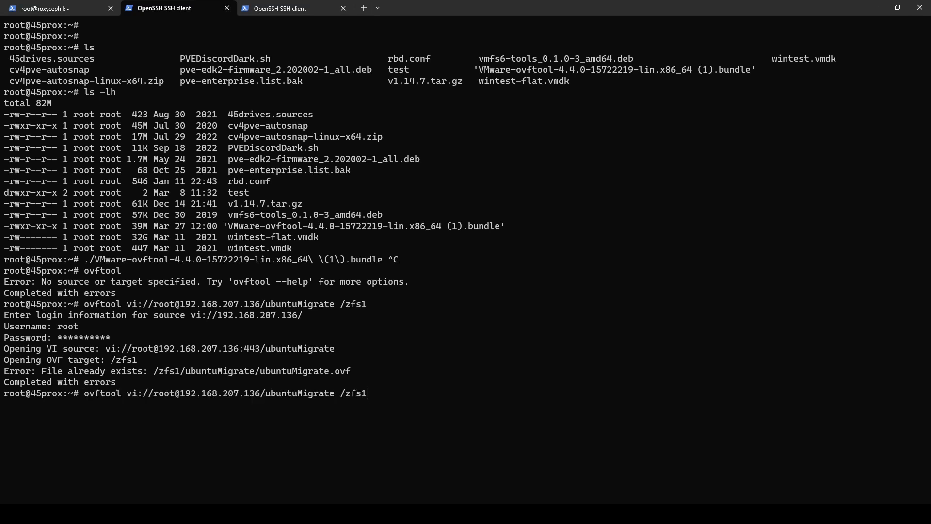
pyautogui.hotkey('ctrl', 'c')
pyautogui.hotkey('ctrl', 'c')
pyautogui.write('cd /zfs1')
# Create folder new under /zfs1 and rerun the ovftool export into /zfs1/new
pyautogui.press('Return')
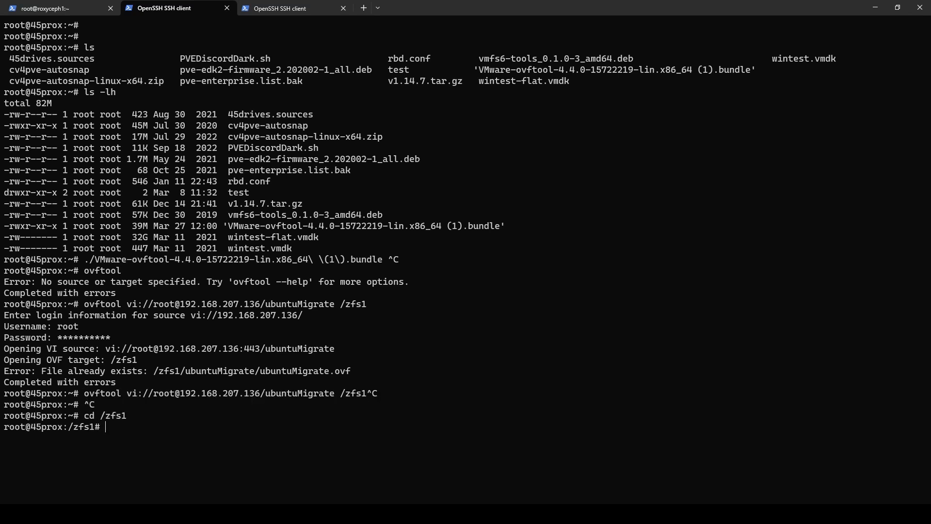
pyautogui.write('mkdir new')
pyautogui.press('Return')
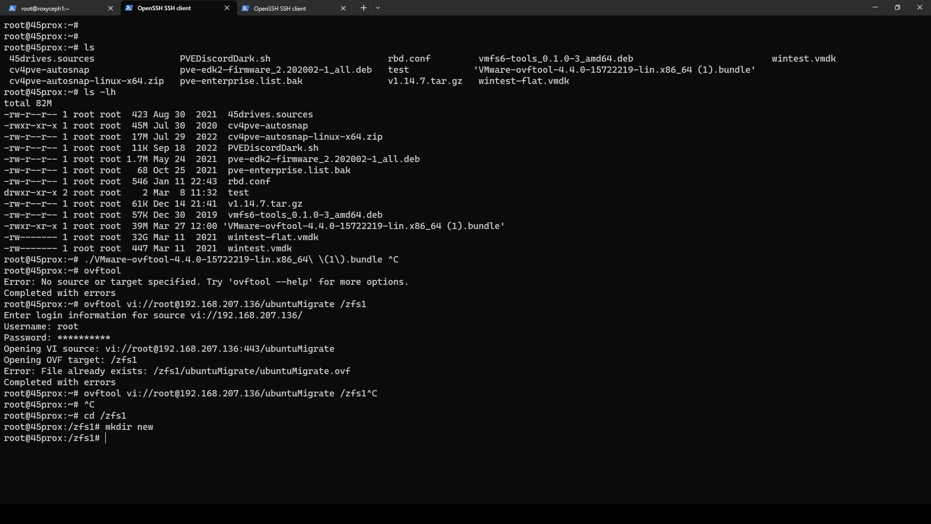
pyautogui.write('cd /root')
pyautogui.press('Return')
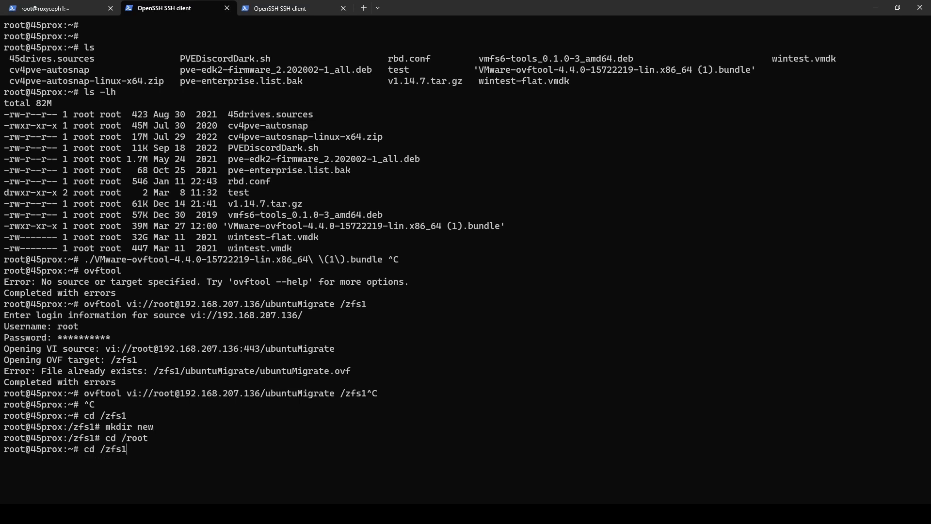
pyautogui.press('Up')
pyautogui.press('Up')
pyautogui.press('Up')
pyautogui.write('/new')
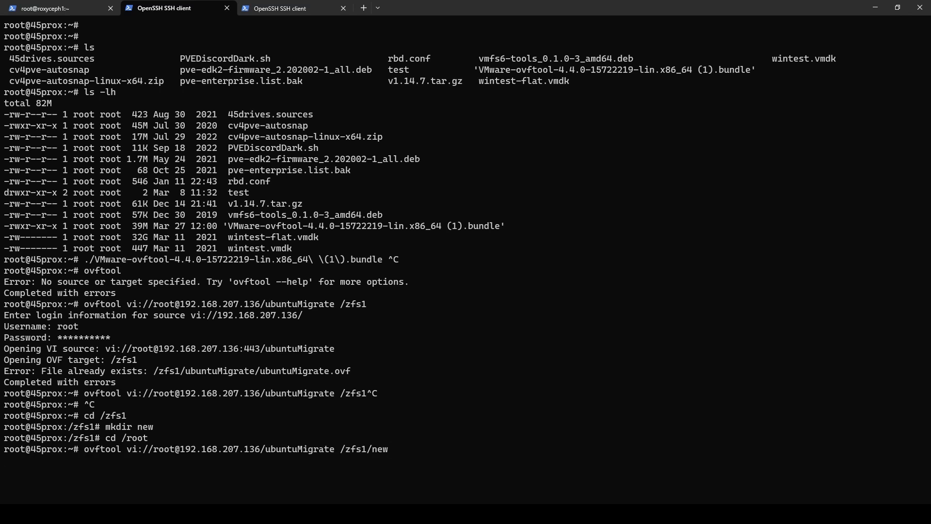
pyautogui.press('Return')
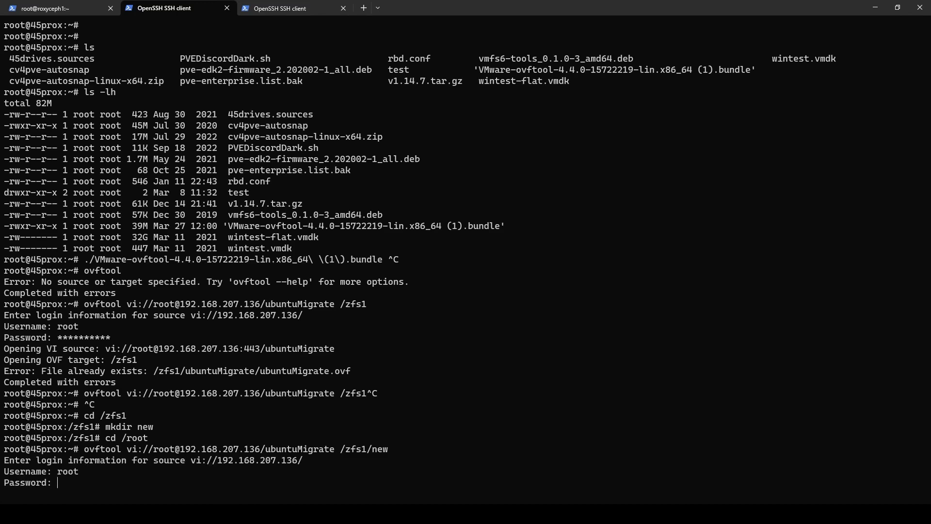
# Submit the ESXi root password so the export into /zfs1/new starts writing the OVF package
pyautogui.press('Return')
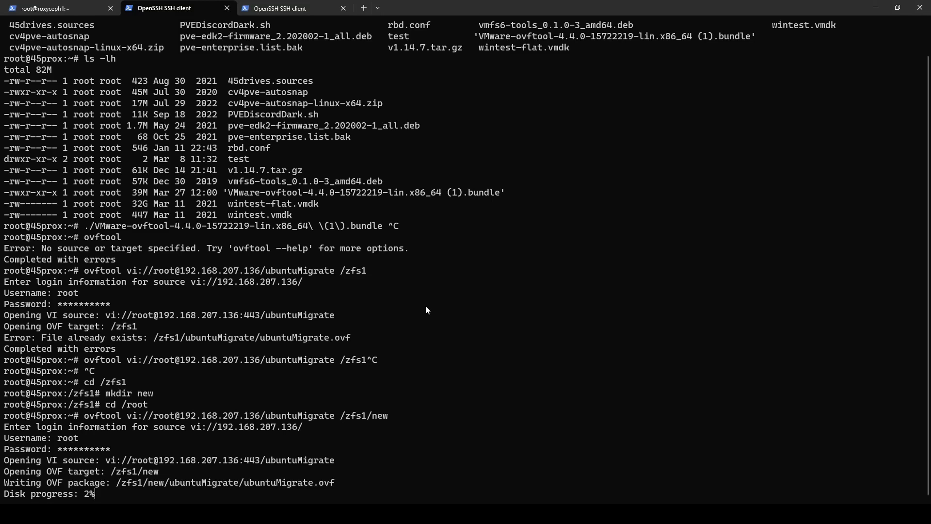
# Abort the running export at 2% and list the contents of /zfs1
pyautogui.hotkey('ctrl', 'c')
pyautogui.hotkey('ctrl', 'c')
pyautogui.hotkey('ctrl', 'c')
pyautogui.hotkey('ctrl', 'c')
pyautogui.hotkey('ctrl', 'c')
pyautogui.hotkey('ctrl', 'c')
pyautogui.hotkey('ctrl', 'c')
pyautogui.hotkey('ctrl', 'c')
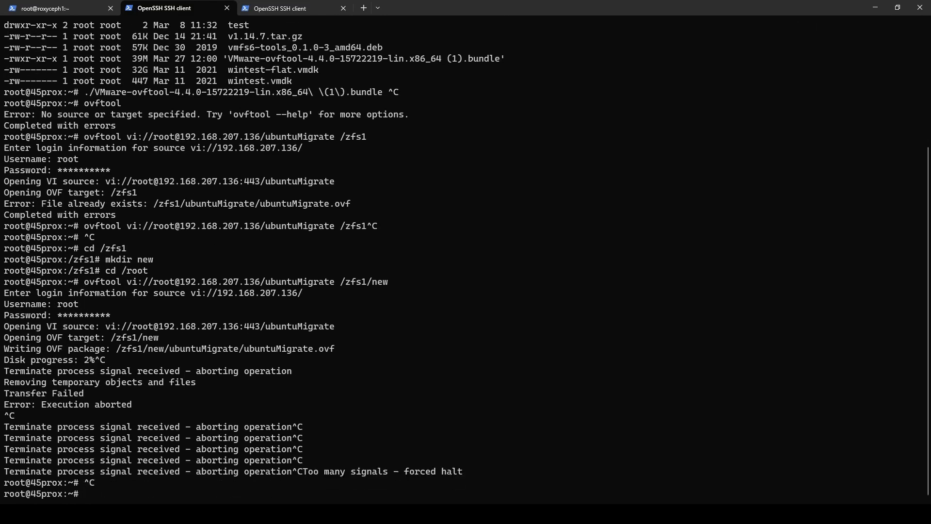
pyautogui.write('cd /zfs1')
pyautogui.press('Return')
pyautogui.write('ls')
pyautogui.press('Return')
pyautogui.write('cd ubun')
# Enter /zfs1/ubuntuMigrate and list its 2.0G vmdk, nvram, mf and ovf files with sizes
pyautogui.press('Tab')
pyautogui.press('Return')
pyautogui.write('ls')
pyautogui.press('Return')
pyautogui.write('ls -lh')
pyautogui.press('Return')
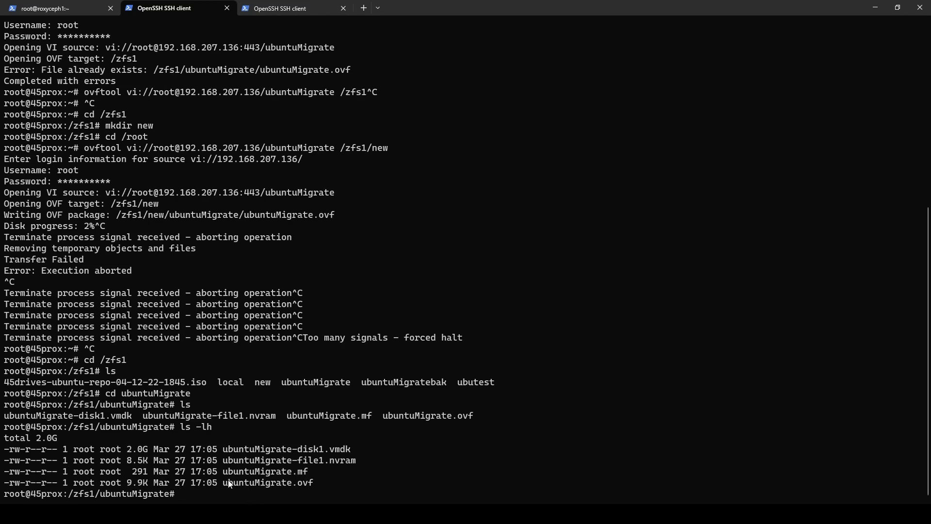
# Mark the exported OVF entry, shrink the terminal and switch to the Proxmox web interface
pyautogui.moveTo(232, 483)
pyautogui.mouseDown()
pyautogui.moveTo(304, 493)
pyautogui.moveTo(312, 483)
pyautogui.mouseUp()
pyautogui.rightClick(311, 483)
pyautogui.moveTo(560, 6); pyautogui.dragTo(531, 130)
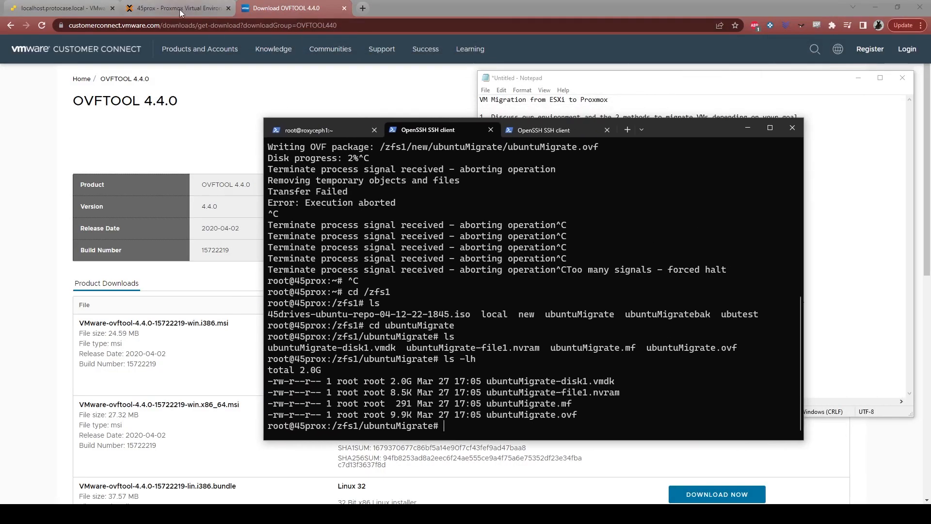
pyautogui.click(184, 13)
pyautogui.scroll(-5, 119, 248)
pyautogui.scroll(-3, 118, 248)
pyautogui.scroll(-5, 118, 248)
pyautogui.scroll(-3, 118, 248)
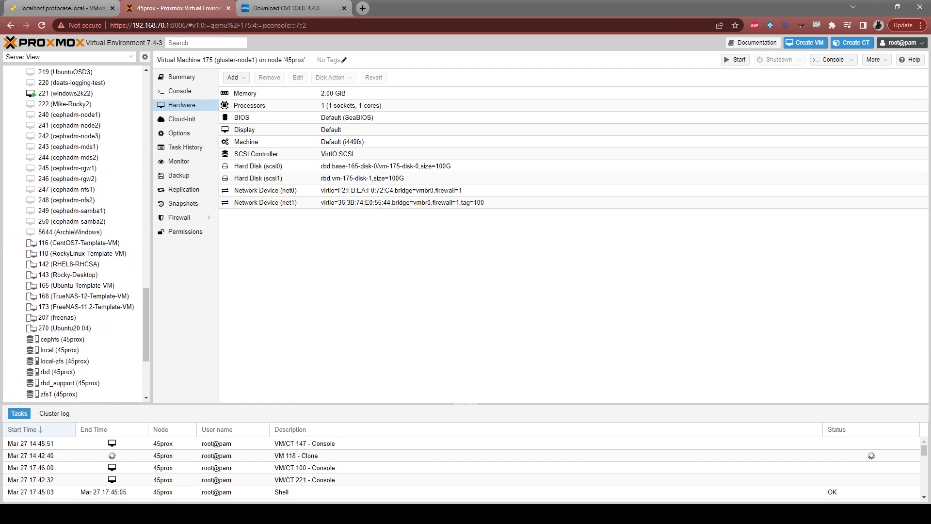
# Clear the PowerShell window off screen and bring the SSH session back to the front
pyautogui.click(413, 469)
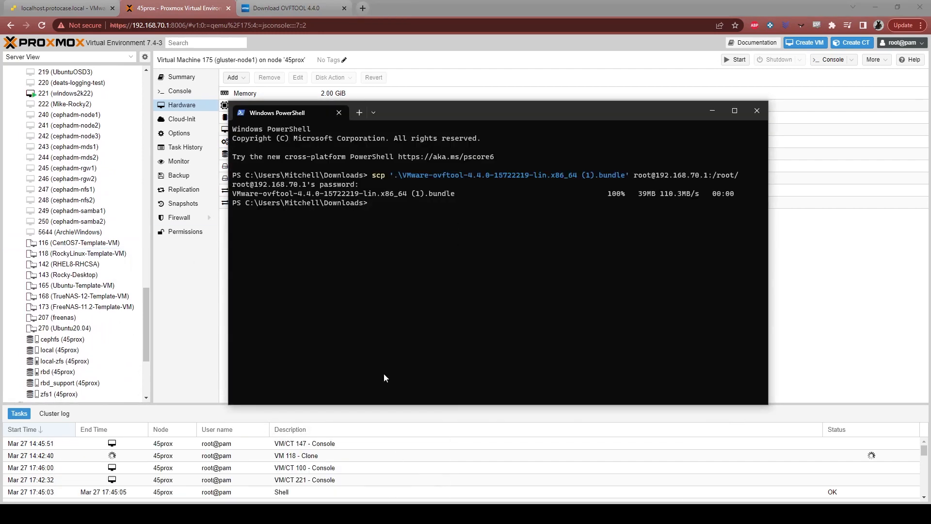
pyautogui.click(713, 111)
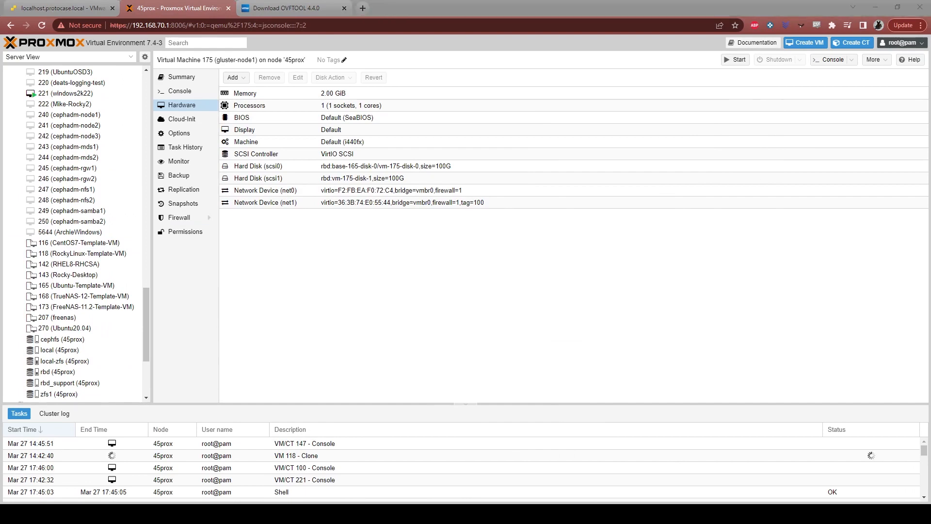
pyautogui.click(299, 478)
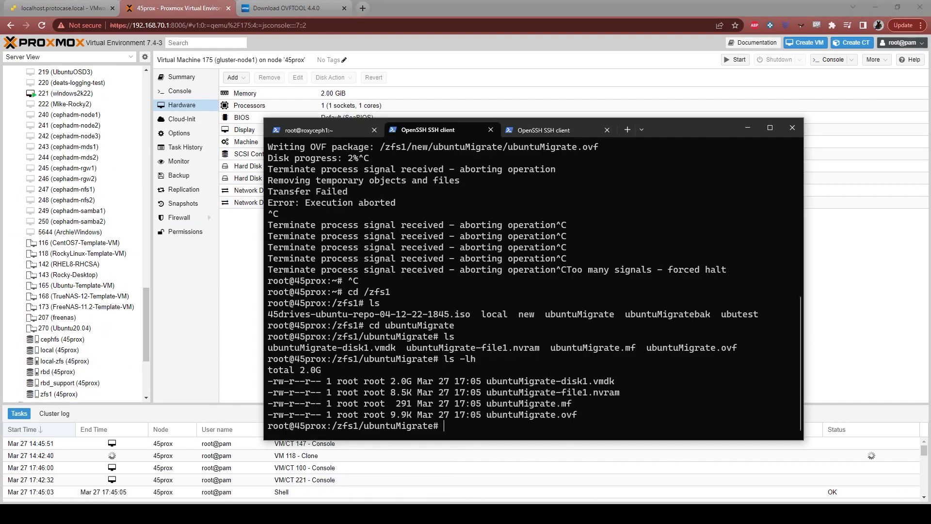
pyautogui.click(764, 469)
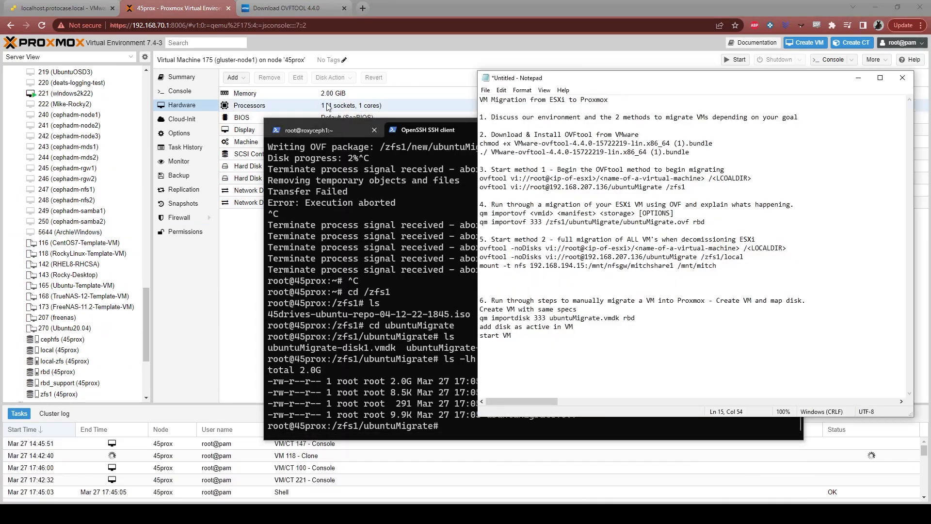
pyautogui.moveTo(715, 81); pyautogui.dragTo(763, 47)
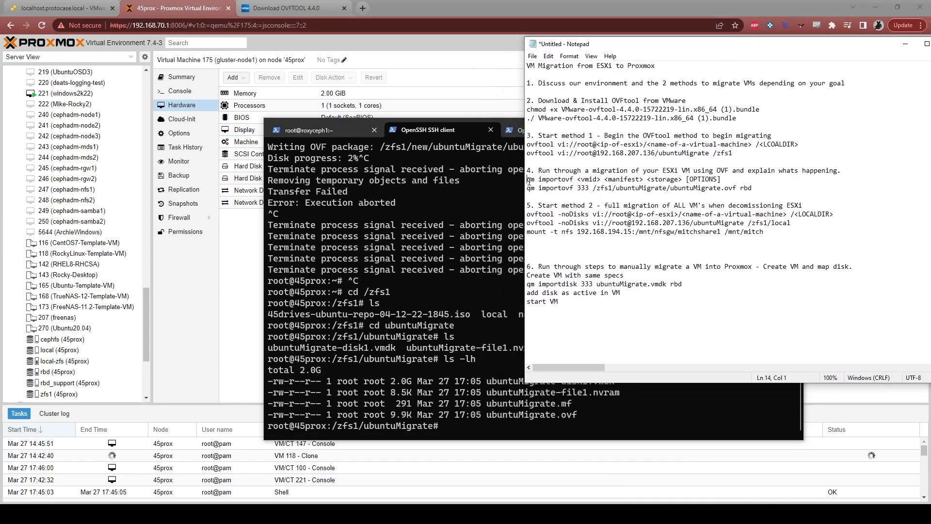
pyautogui.moveTo(527, 180); pyautogui.dragTo(575, 180)
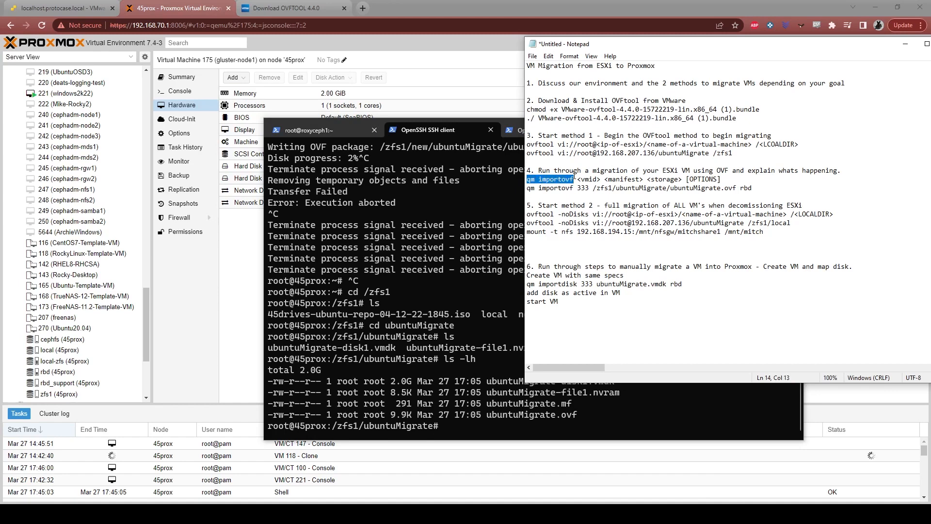
pyautogui.doubleClick(588, 179)
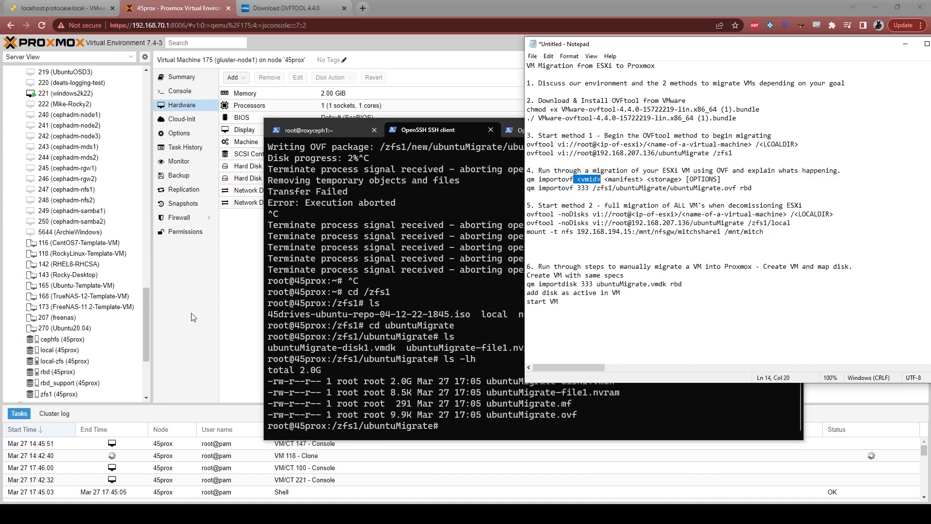
pyautogui.scroll(5, 65, 164)
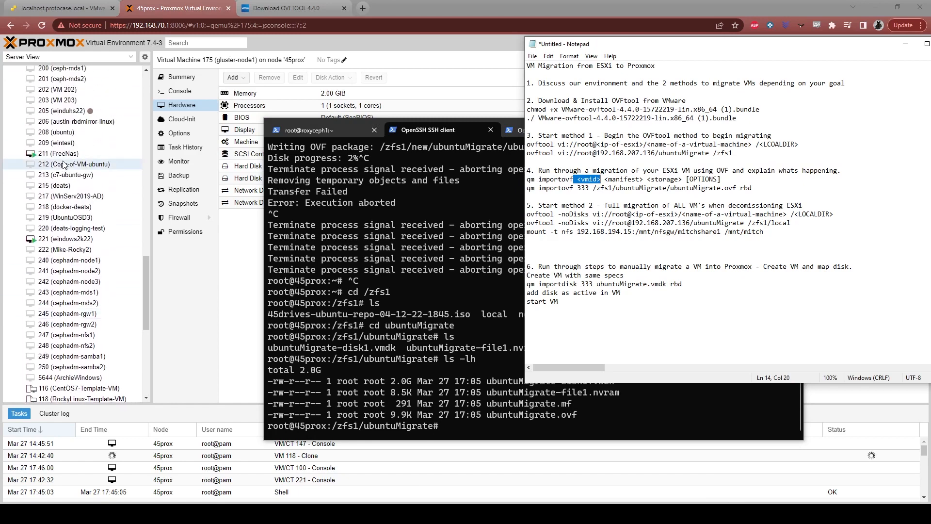
pyautogui.scroll(-10, 66, 164)
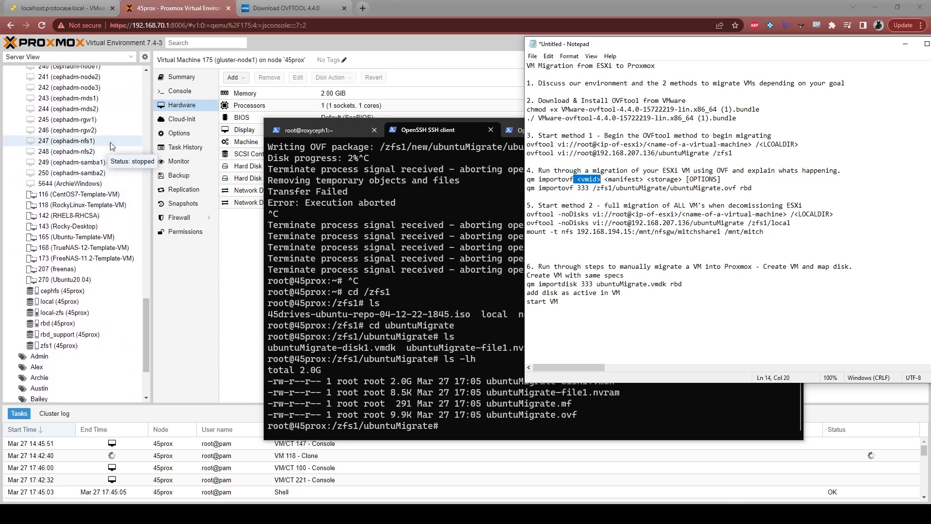
pyautogui.click(582, 190)
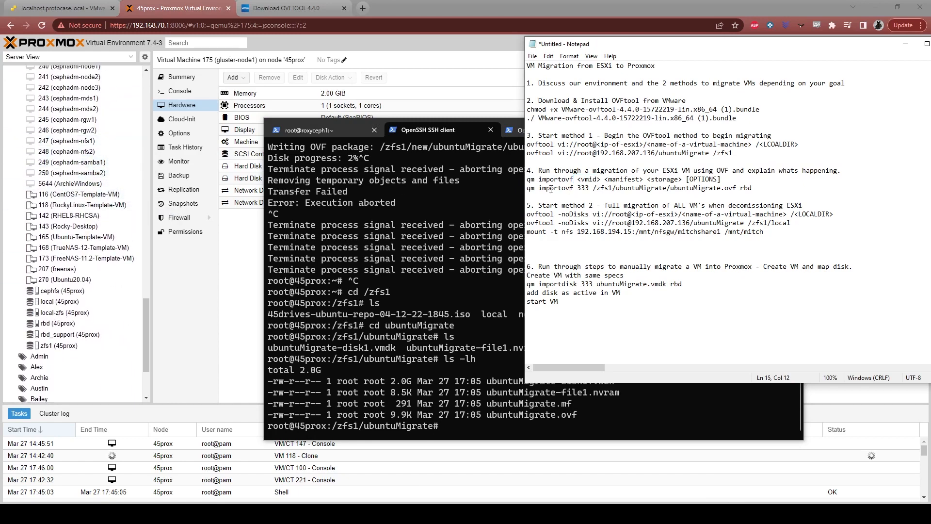
pyautogui.moveTo(606, 179); pyautogui.dragTo(644, 180)
pyautogui.click(630, 188)
pyautogui.moveTo(645, 180); pyautogui.dragTo(683, 180)
pyautogui.scroll(5, 103, 212)
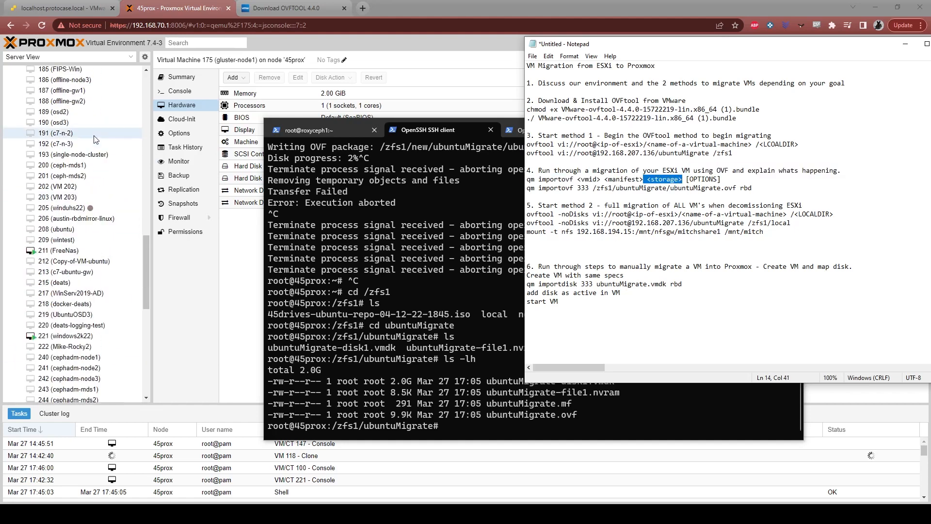
pyautogui.scroll(5, 93, 142)
pyautogui.scroll(5, 92, 142)
# Review the Datacenter storage list, compare rbd_support and rbd, settle on rbd, and return to SSH
pyautogui.click(40, 82)
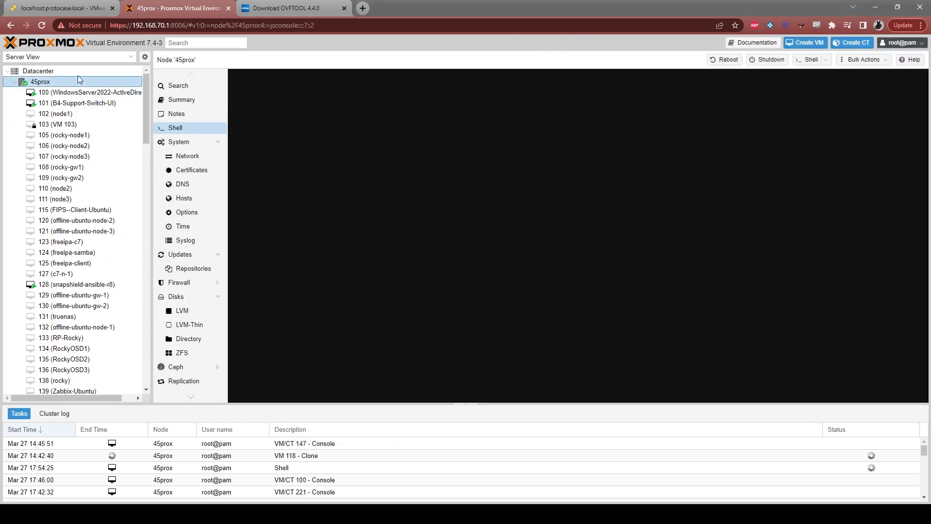
pyautogui.click(38, 70)
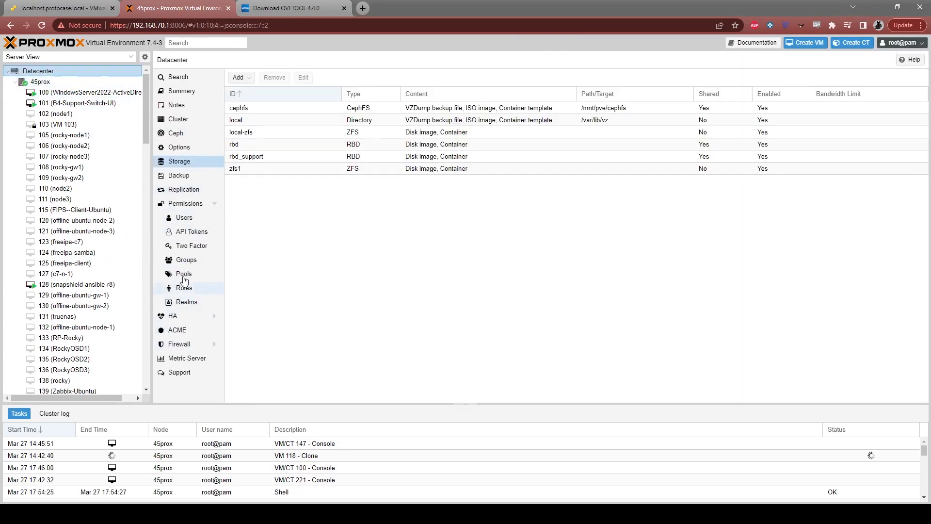
pyautogui.click(252, 145)
pyautogui.click(248, 168)
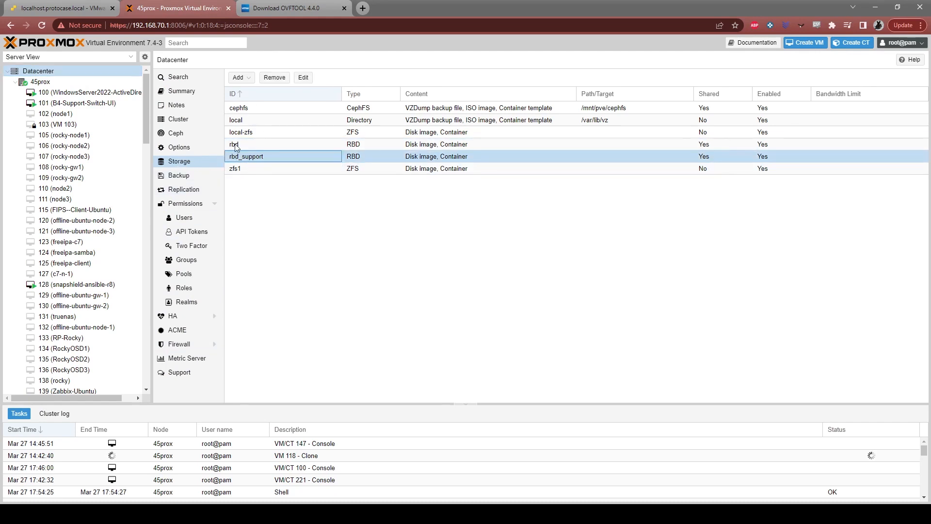
pyautogui.click(239, 145)
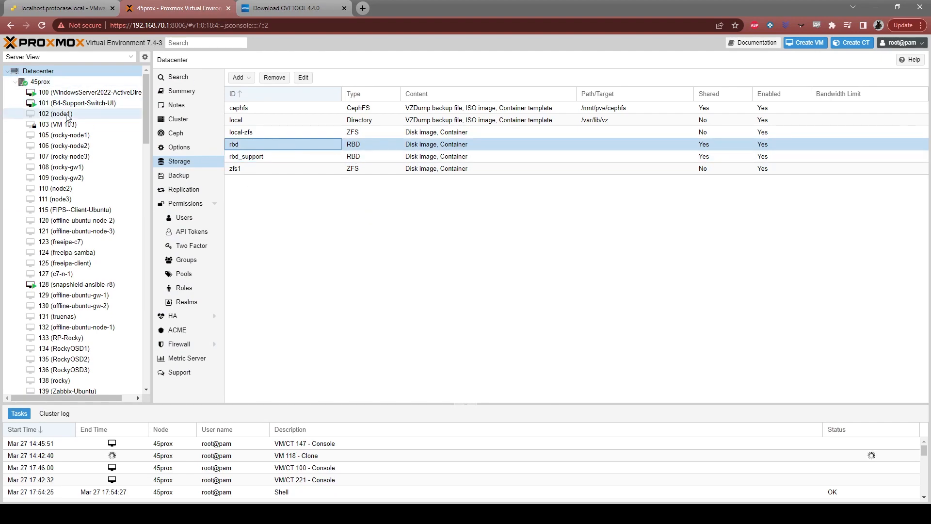
pyautogui.scroll(-10, 80, 180)
pyautogui.scroll(-5, 80, 181)
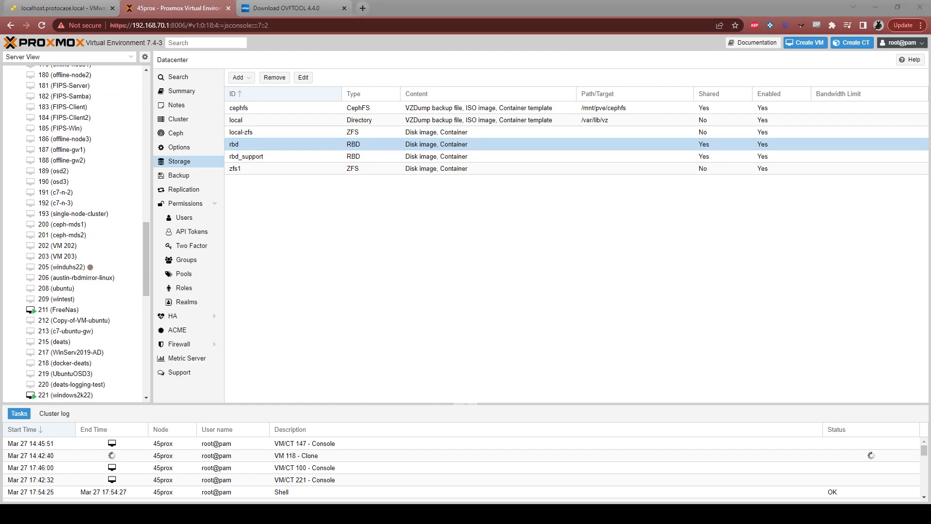
pyautogui.click(290, 485)
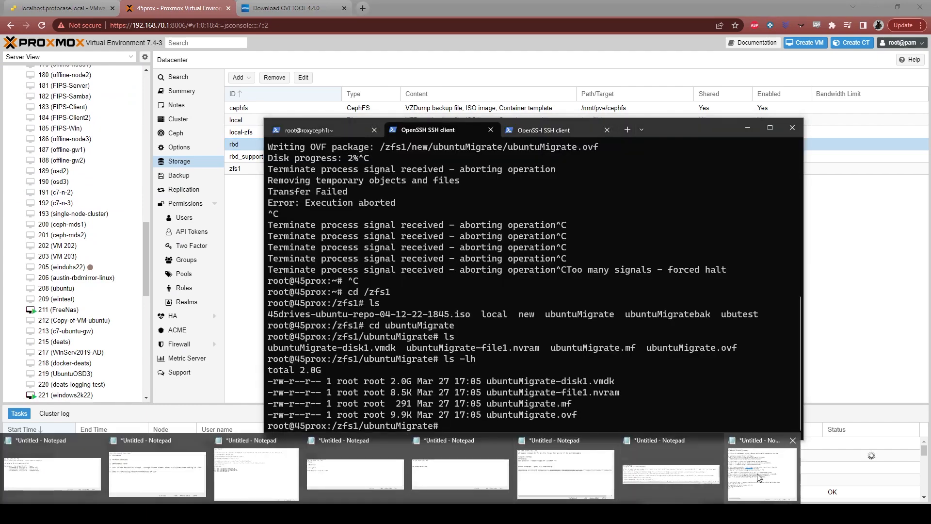
# Copy the 'qm importovf 333 ... rbd' command from the migration notes
pyautogui.click(765, 474)
pyautogui.click(687, 291)
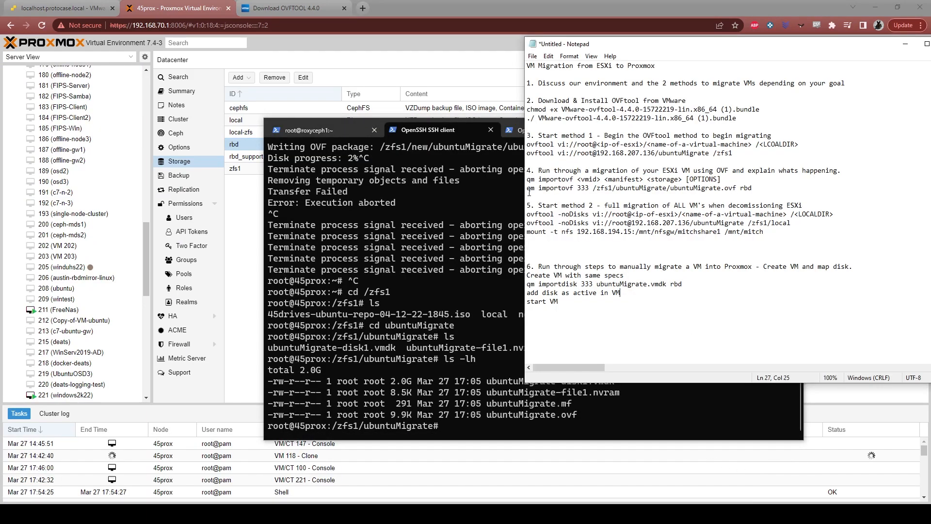
pyautogui.moveTo(528, 187); pyautogui.dragTo(623, 189)
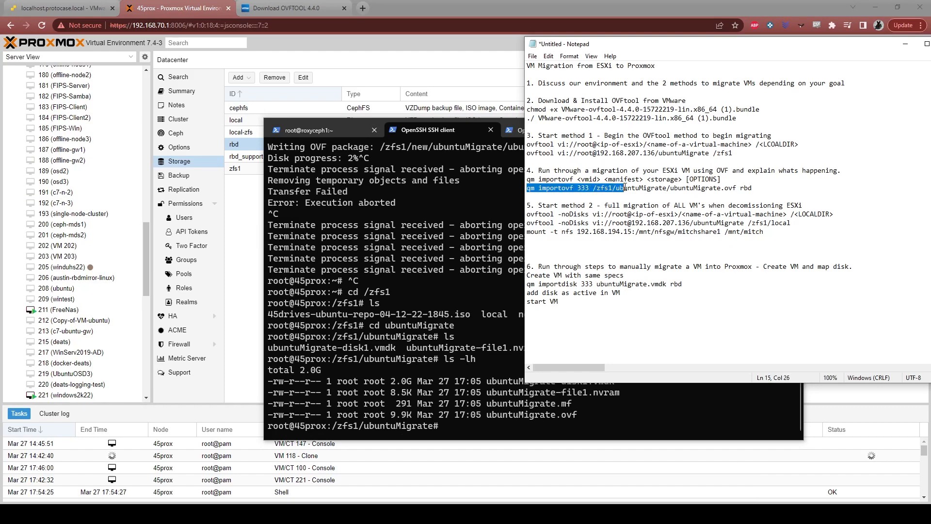
pyautogui.moveTo(624, 188); pyautogui.dragTo(757, 188)
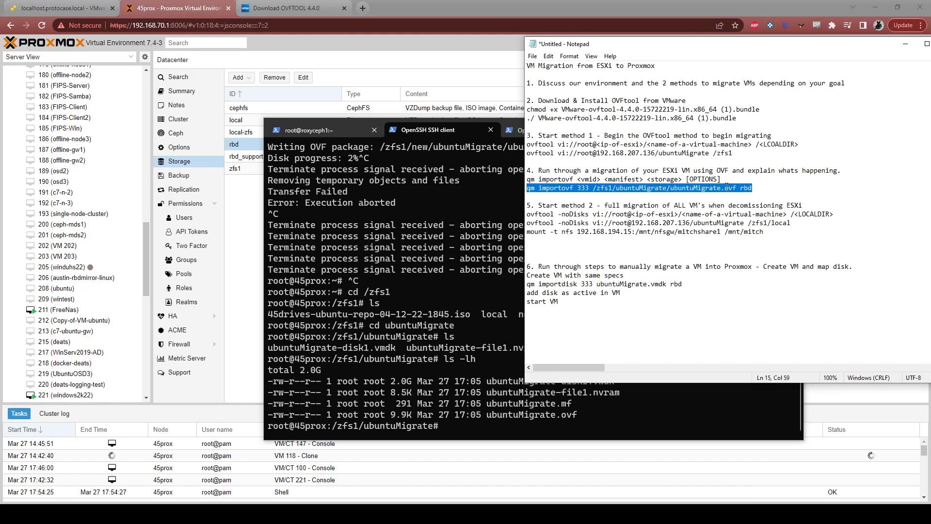
pyautogui.rightClick(730, 188)
pyautogui.click(766, 218)
# Paste the importovf command at the Proxmox SSH shell prompt
pyautogui.click(636, 412)
pyautogui.rightClick(636, 411)
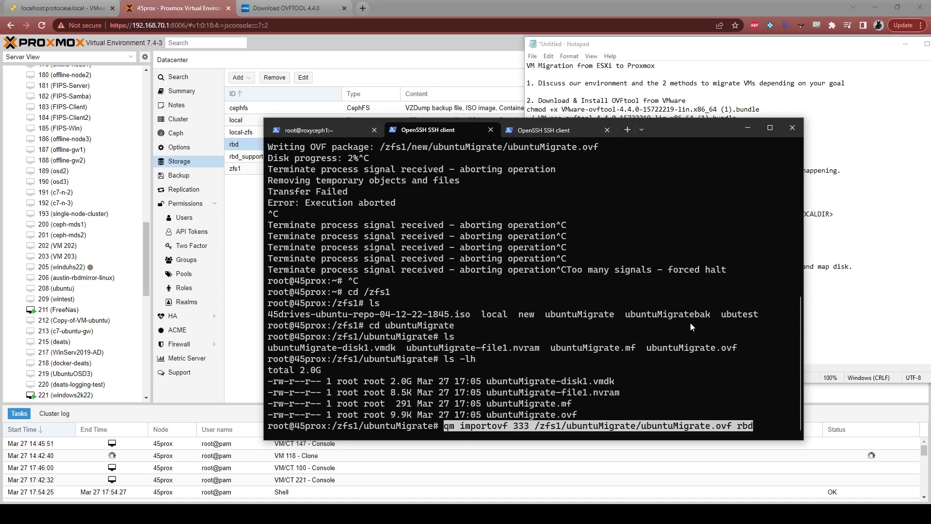
# Run qm importovf 333 /zfs1/ubuntuMigrate/ubuntuMigrate.ovf rbd until the 16 GiB transfer completes
pyautogui.press('Return')
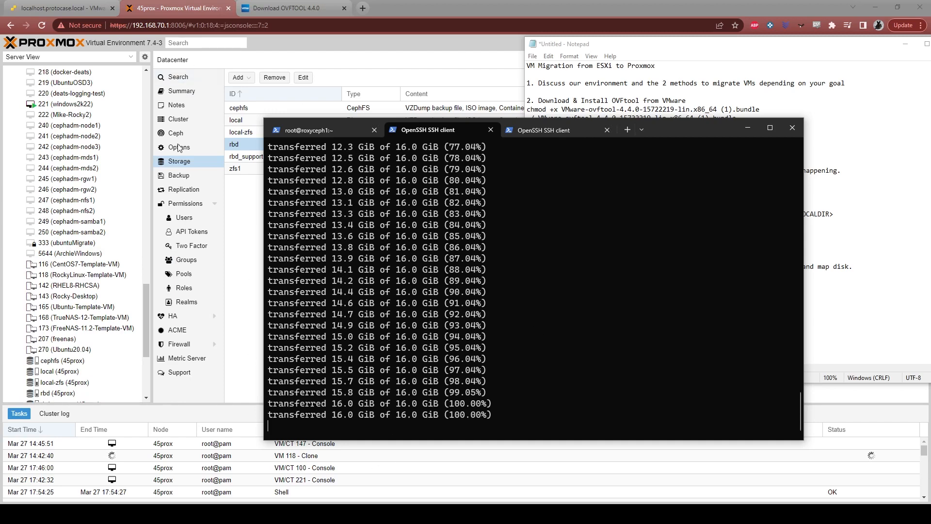
# Highlight ubuntuMigrate's 4 vCPUs, 8 GB memory and 16 GB hard disk in the ESXi summary
pyautogui.click(59, 7)
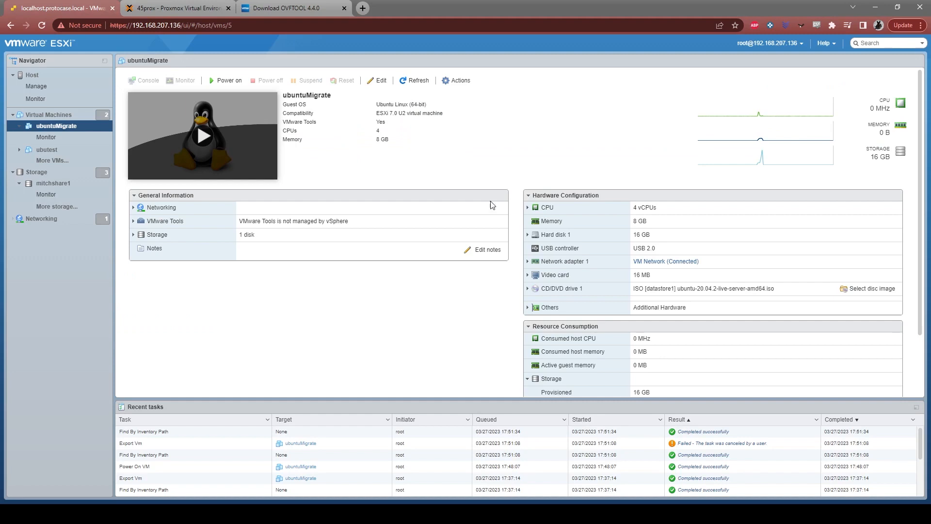
pyautogui.doubleClick(634, 208)
pyautogui.moveTo(635, 209)
pyautogui.mouseDown()
pyautogui.moveTo(663, 212)
pyautogui.moveTo(665, 226)
pyautogui.mouseUp()
pyautogui.click(664, 212)
pyautogui.click(665, 226)
pyautogui.moveTo(632, 235); pyautogui.dragTo(670, 239)
pyautogui.click(670, 239)
pyautogui.scroll(-1, 554, 214)
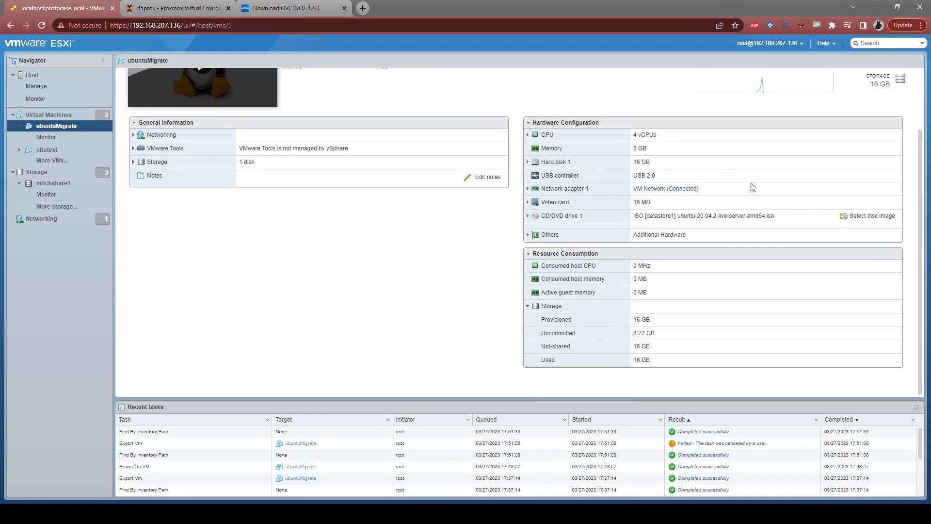
pyautogui.scroll(2, 655, 204)
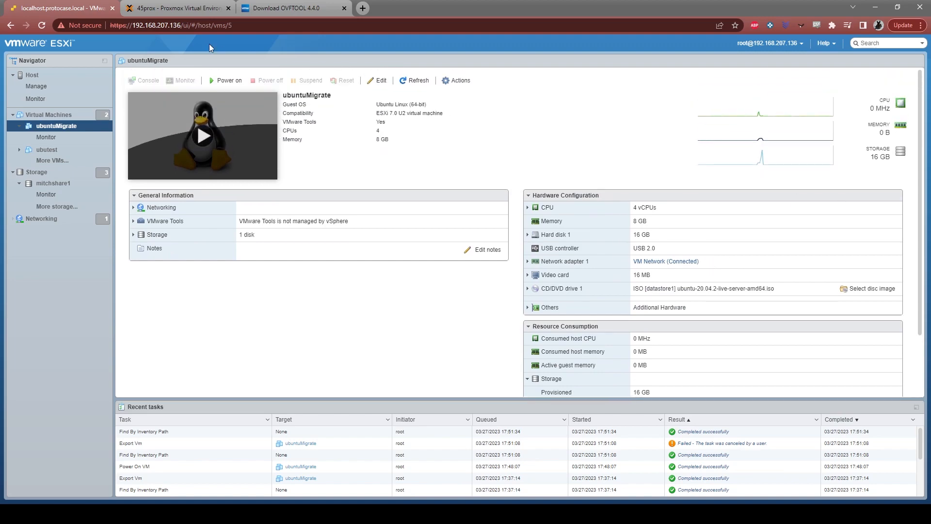
# Check the SSH import reached 100% and inspect VM 333's hard disk on rbd in Proxmox
pyautogui.click(188, 9)
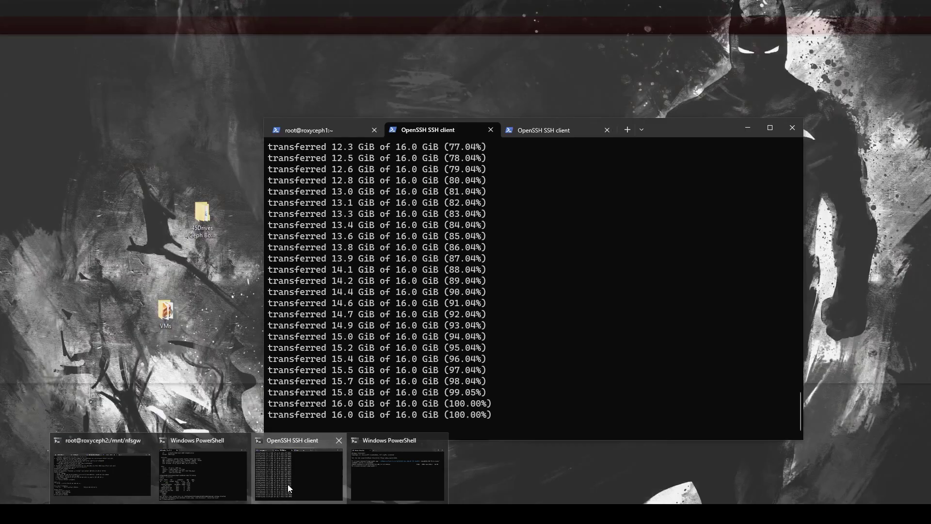
pyautogui.click(288, 484)
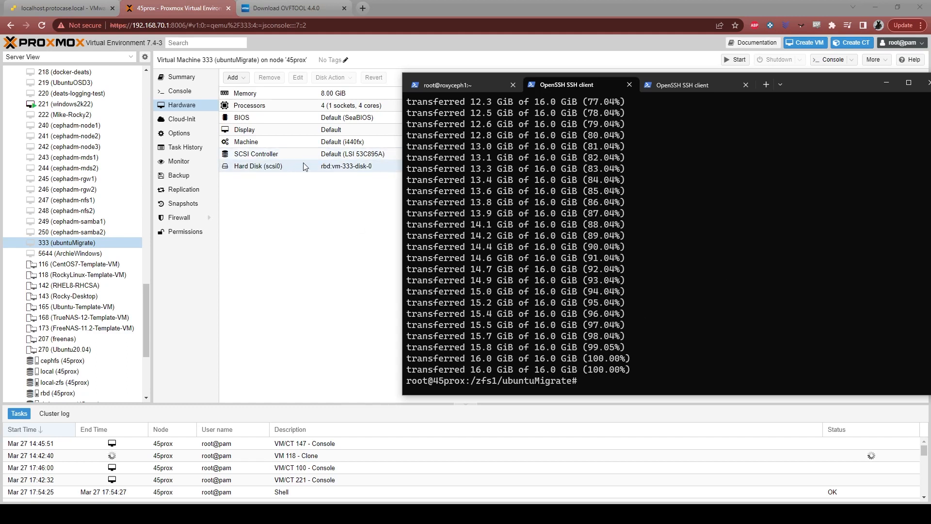
pyautogui.click(312, 163)
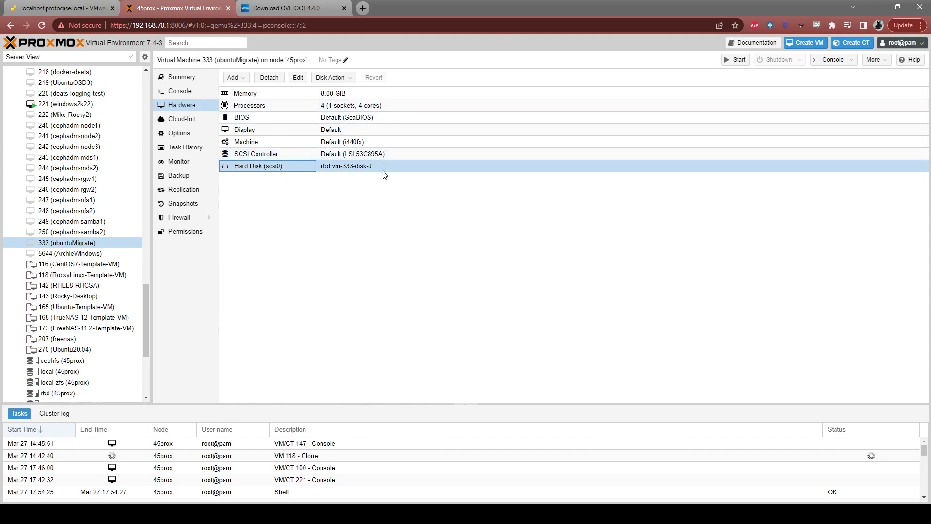
pyautogui.click(59, 8)
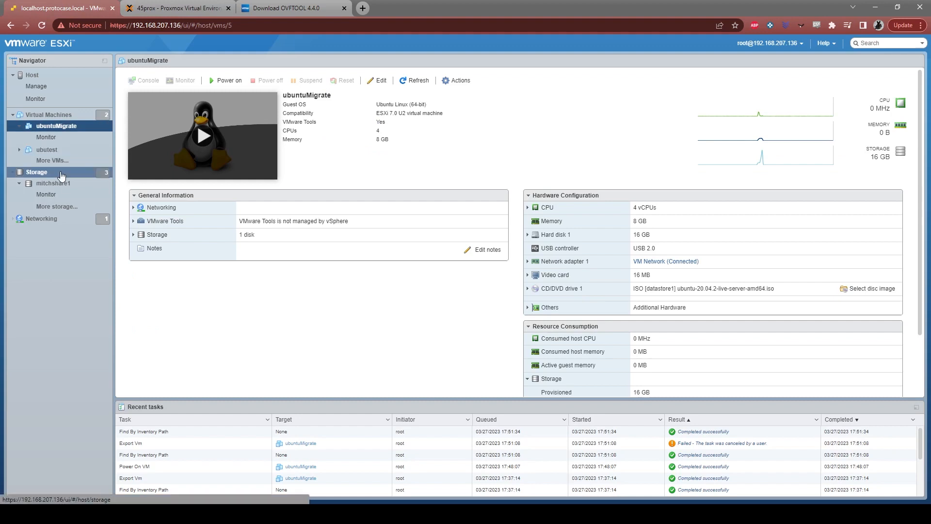
pyautogui.click(61, 173)
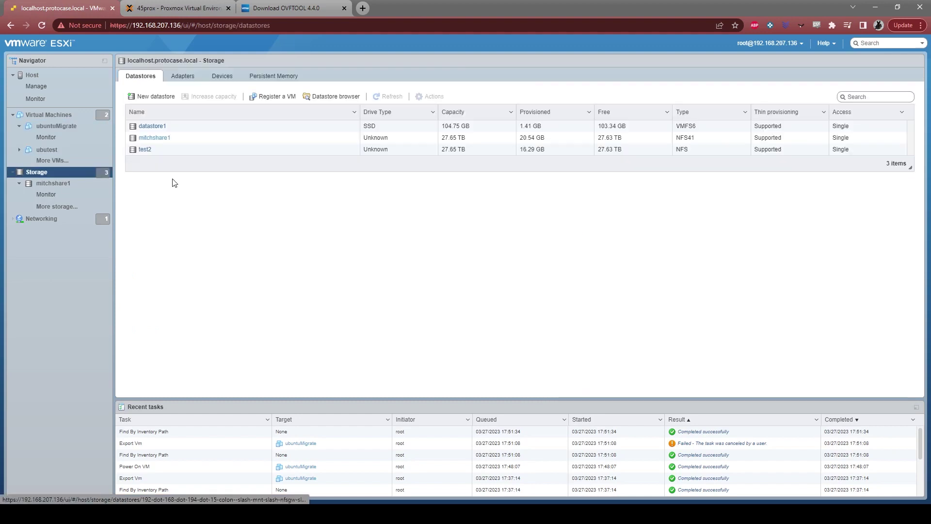
pyautogui.click(204, 140)
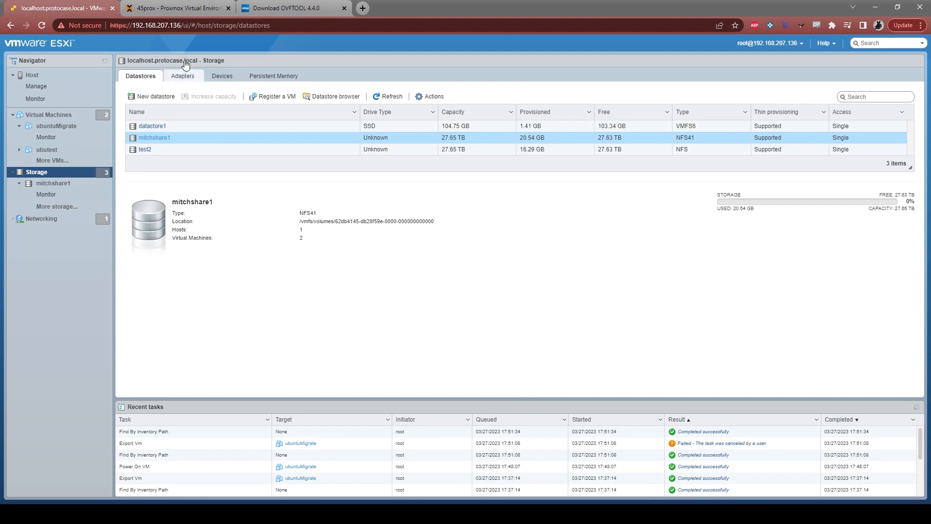
pyautogui.click(182, 8)
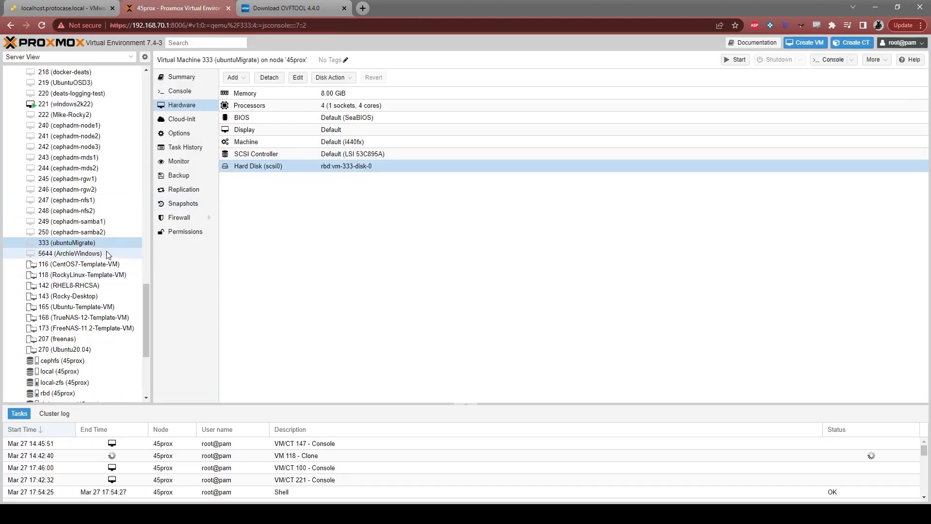
pyautogui.click(88, 244)
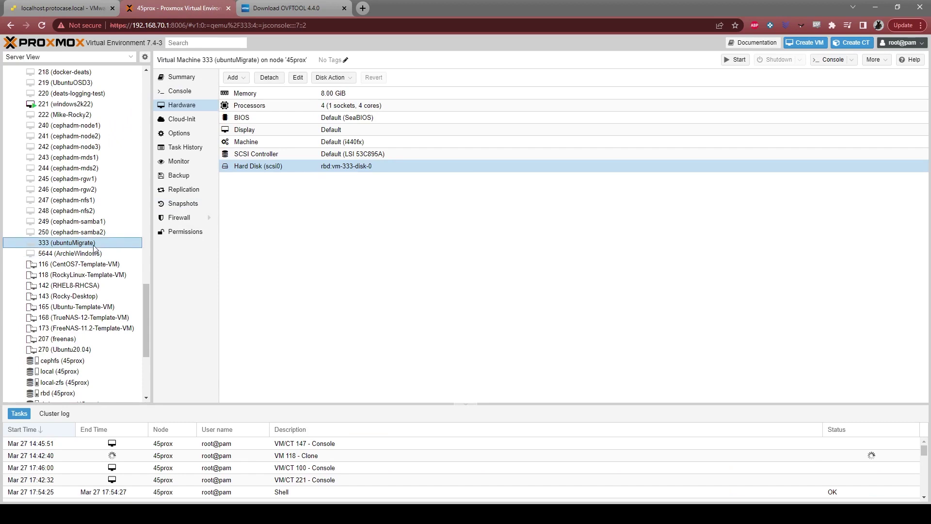
pyautogui.click(325, 168)
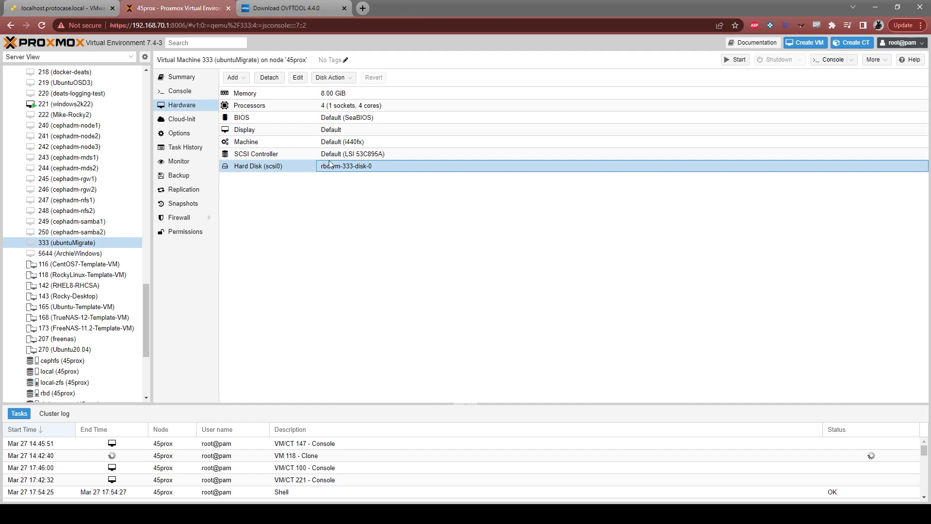
pyautogui.click(77, 12)
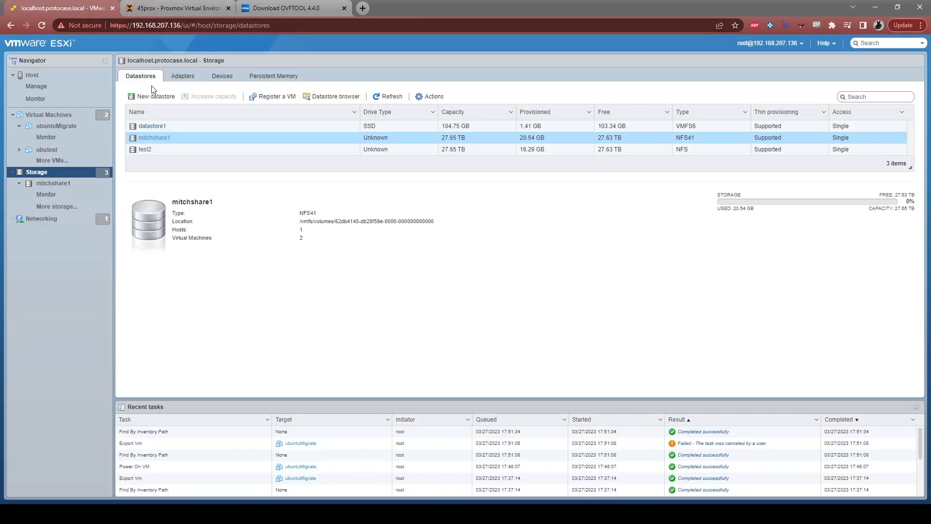
pyautogui.click(178, 9)
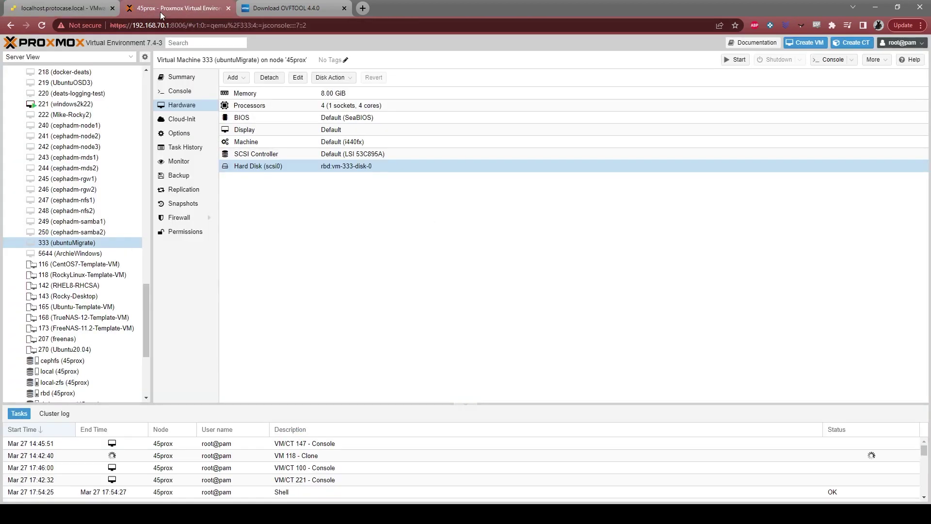
pyautogui.click(272, 170)
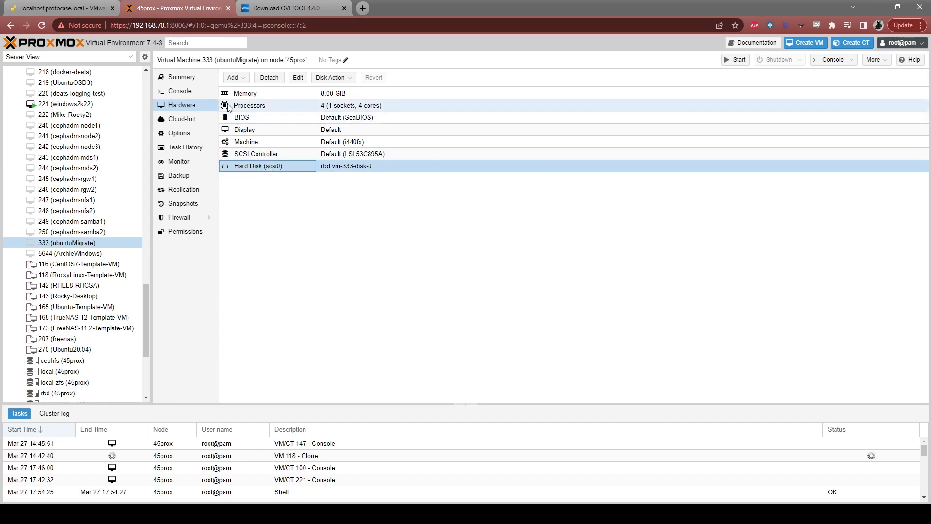
# Start VM 333 from its console and log in to the guest
pyautogui.click(180, 91)
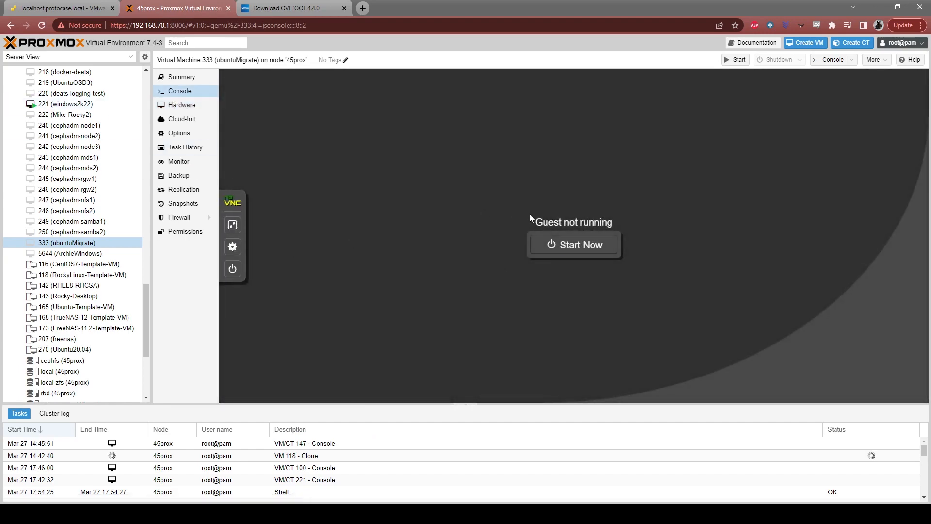
pyautogui.click(574, 244)
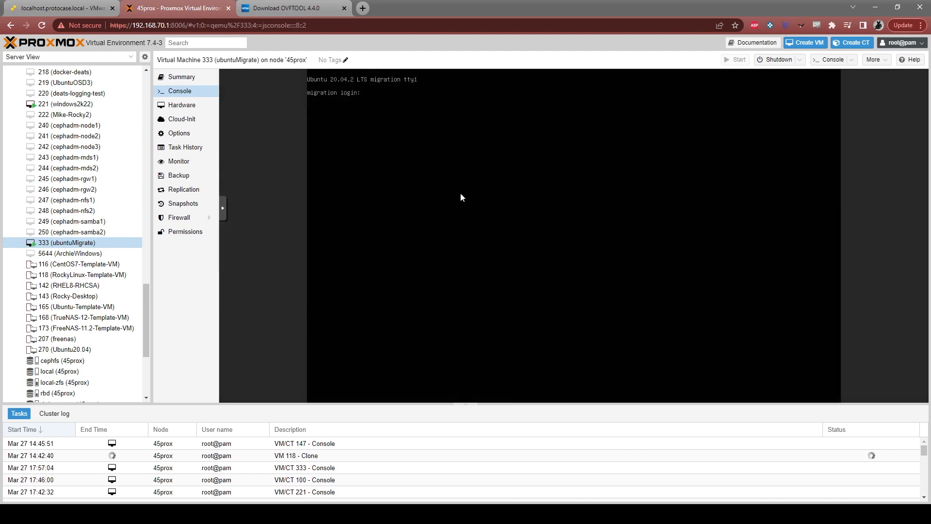
pyautogui.write('user')
pyautogui.press('Return')
pyautogui.press('Return')
pyautogui.write('igra')
# Run ip a in the guest, finding only loopback, and return to the Hardware list
pyautogui.press('Return')
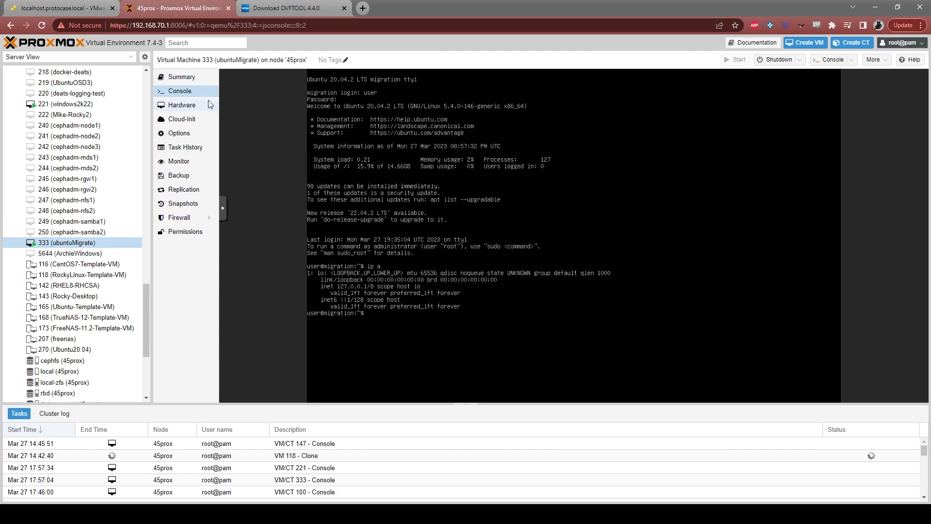
pyautogui.click(181, 105)
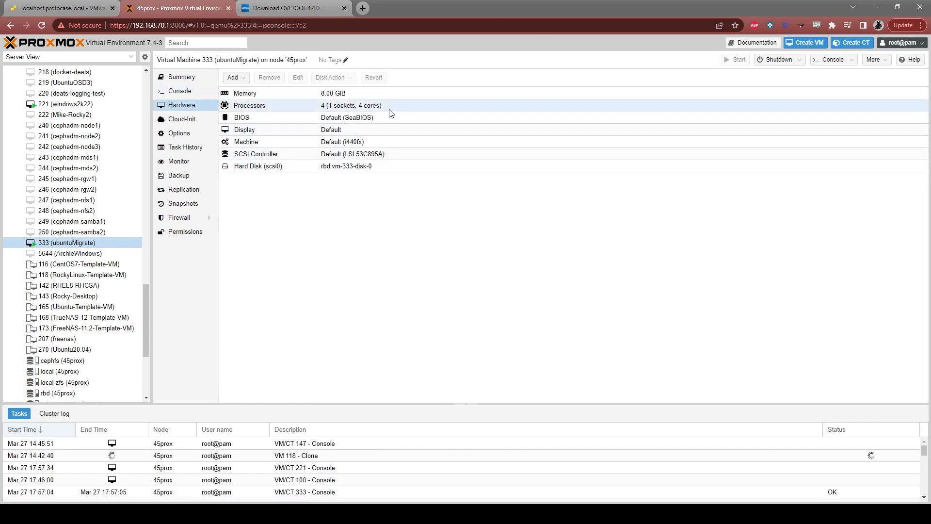
# Add an Intel E1000 network device on vmbr0 to VM 333 with default settings
pyautogui.click(234, 77)
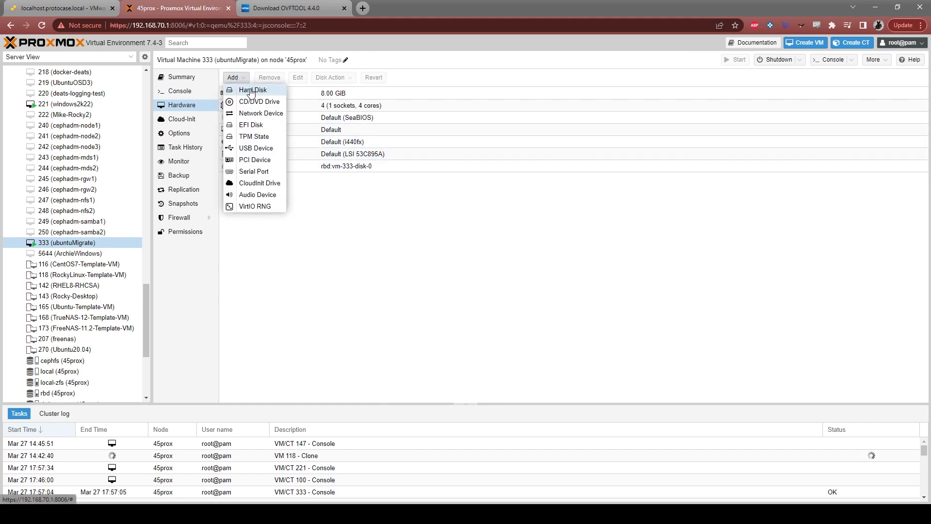
pyautogui.click(259, 114)
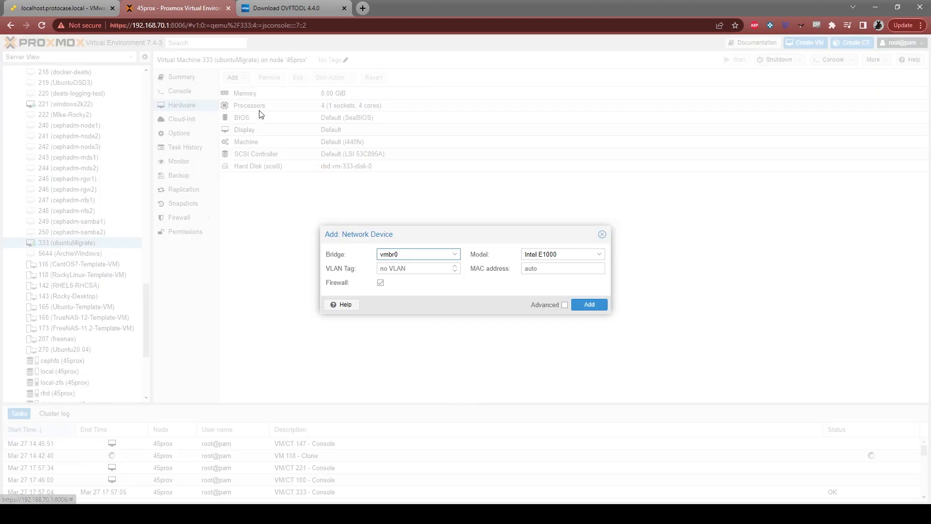
pyautogui.click(598, 305)
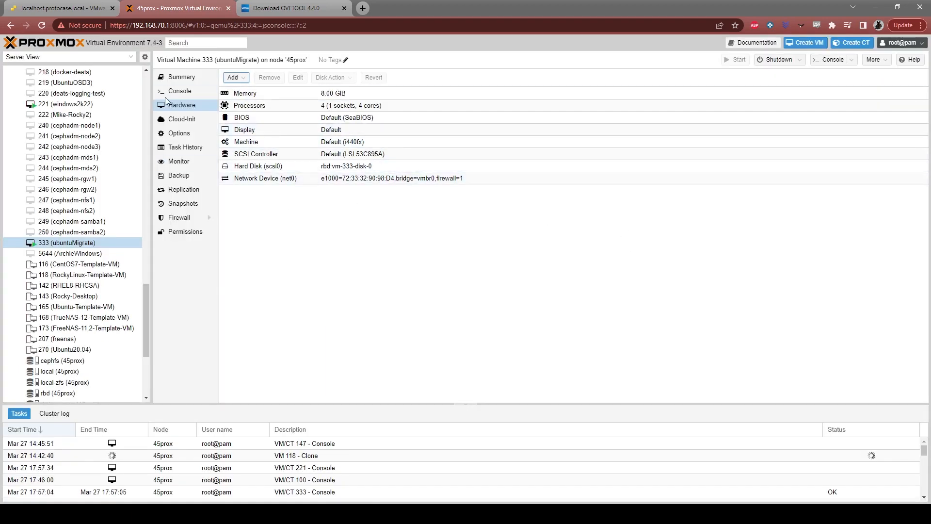
# In the console run ip a to see ens18 appear, then reboot the guest
pyautogui.click(180, 91)
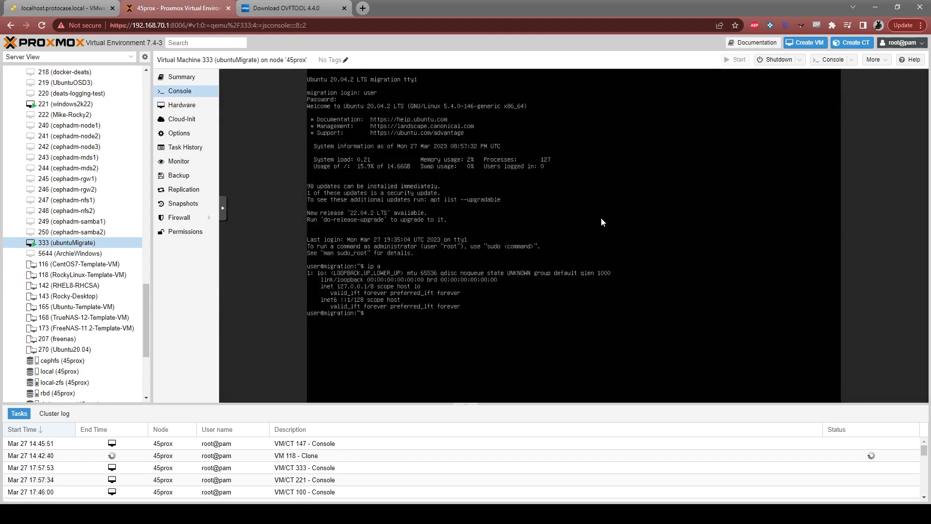
pyautogui.write('clear')
pyautogui.press('Return')
pyautogui.write('ip a')
pyautogui.press('Return')
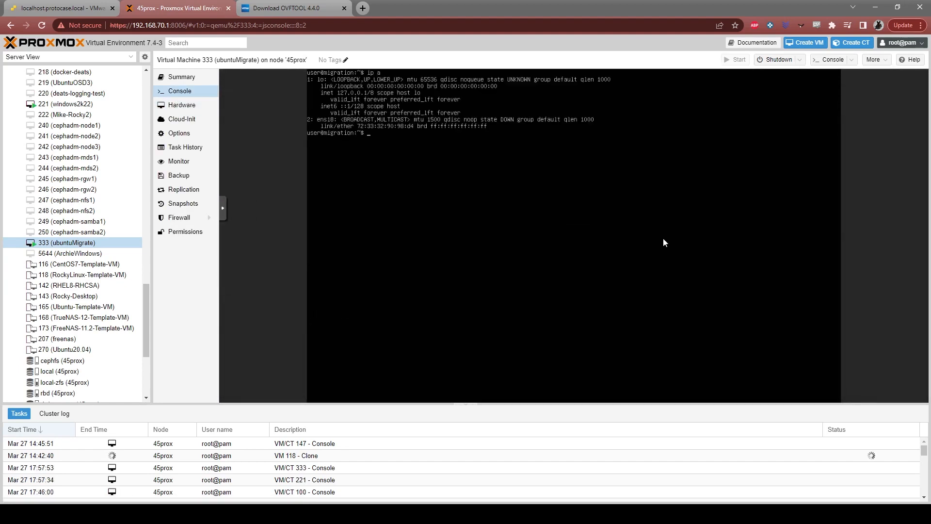
pyautogui.press('Return')
pyautogui.press('Return')
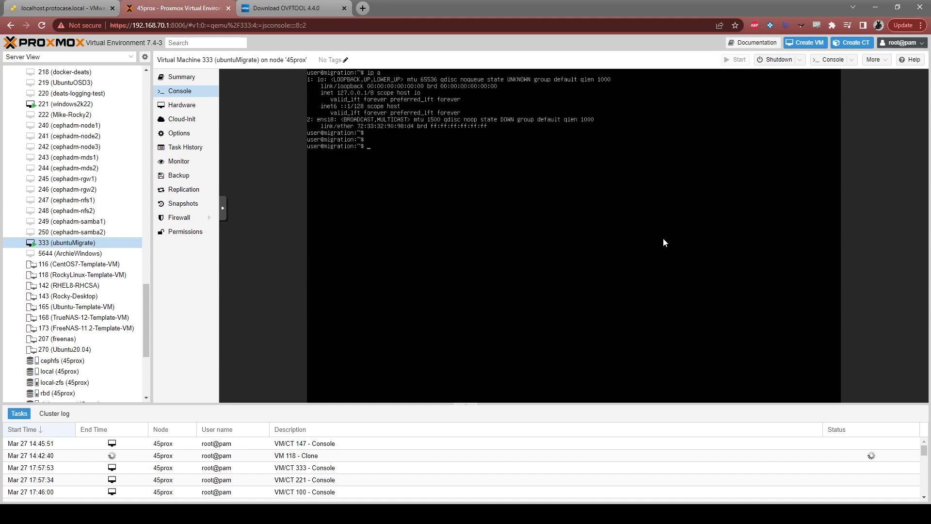
pyautogui.write('reboot')
pyautogui.press('Return')
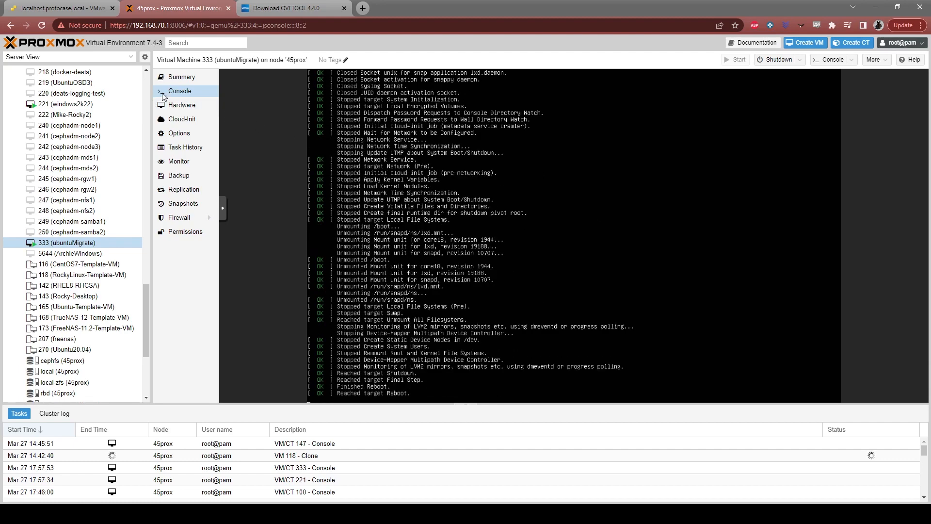
# Switch between Proxmox and the ESXi Host Client to bring up the mitchshare1 NFS datastore details
pyautogui.click(182, 104)
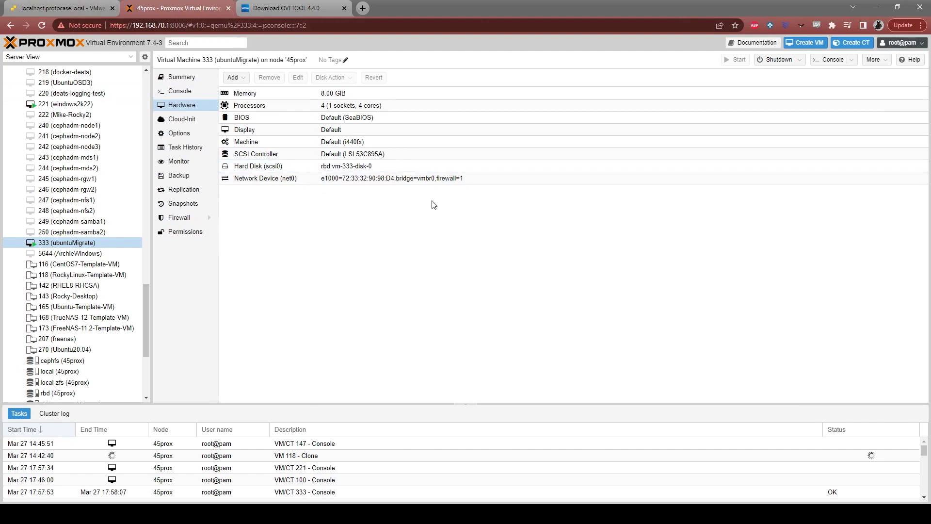
pyautogui.click(66, 8)
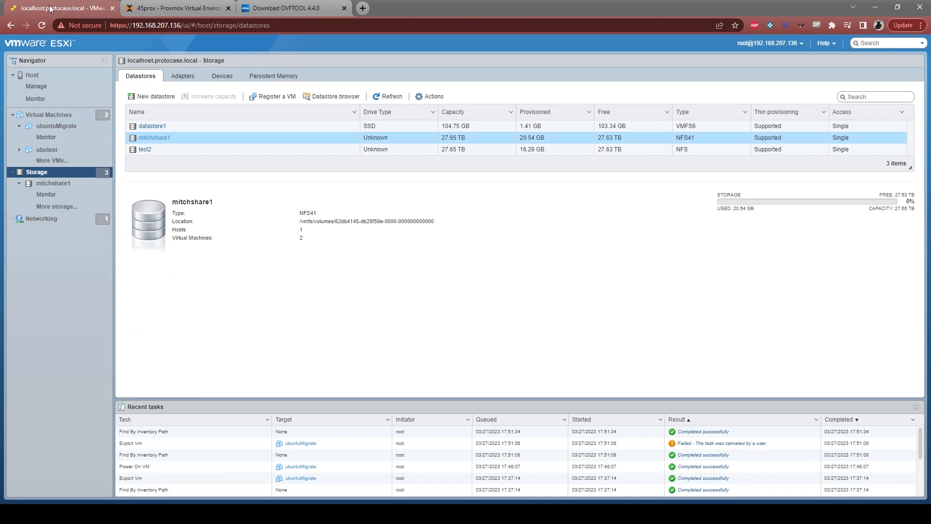
pyautogui.click(175, 8)
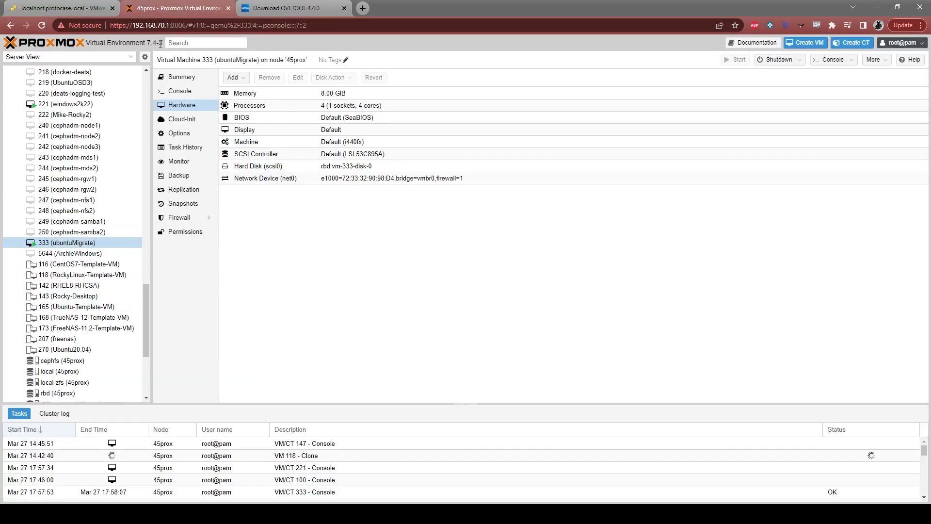
pyautogui.click(55, 10)
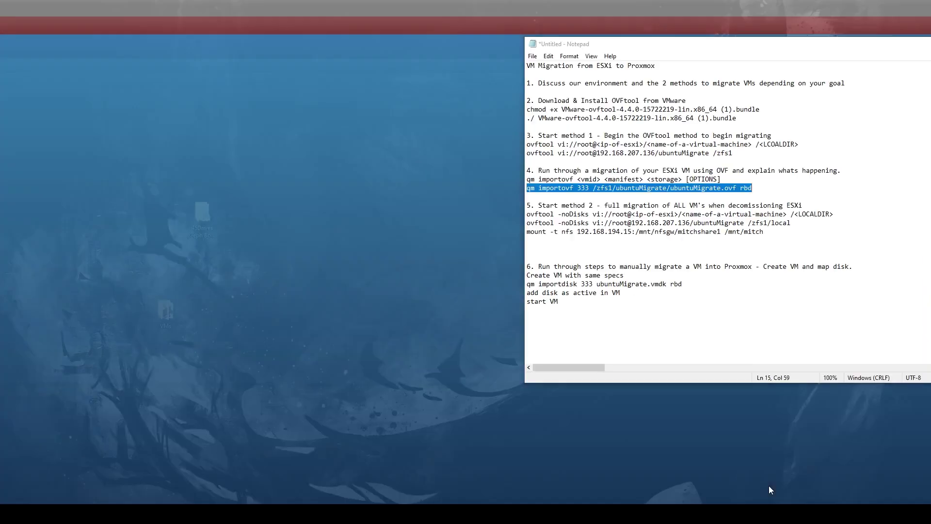
# Highlight the method 2 ovftool -noDisks export commands in the migration notes
pyautogui.click(769, 485)
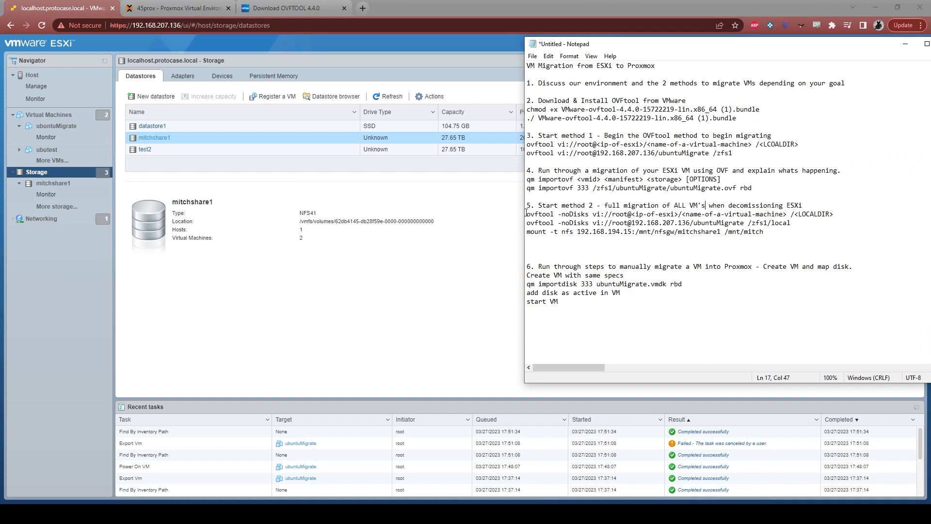
pyautogui.moveTo(562, 215); pyautogui.dragTo(587, 213)
pyautogui.click(593, 214)
pyautogui.moveTo(527, 214); pyautogui.dragTo(844, 214)
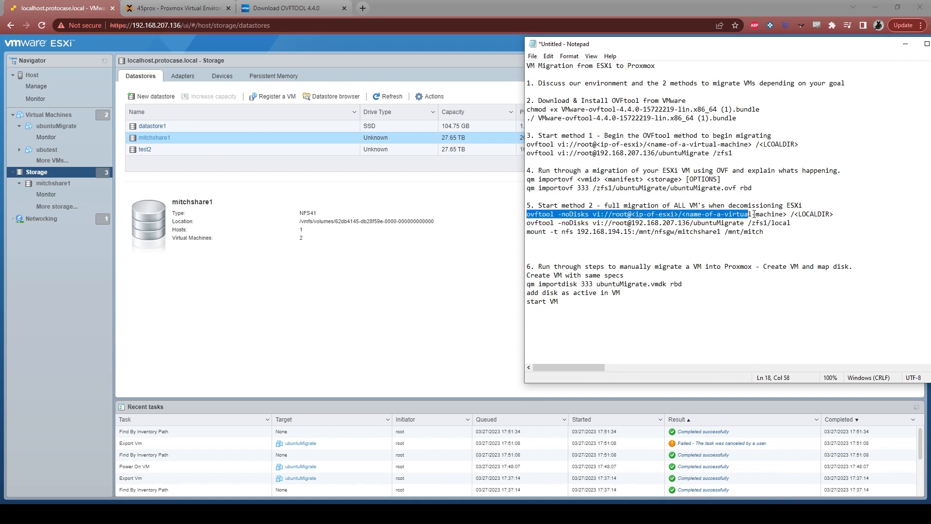
pyautogui.click(830, 222)
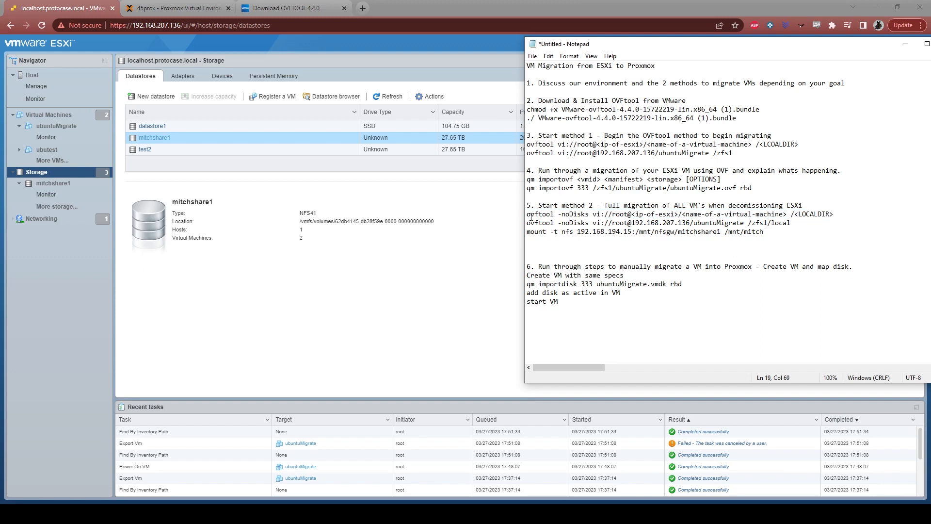
pyautogui.moveTo(527, 214); pyautogui.dragTo(837, 214)
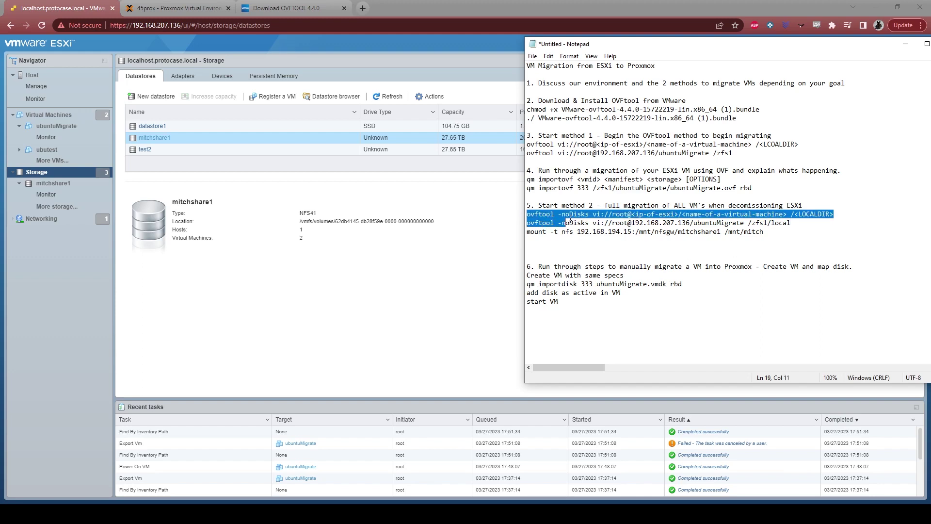
pyautogui.click(837, 214)
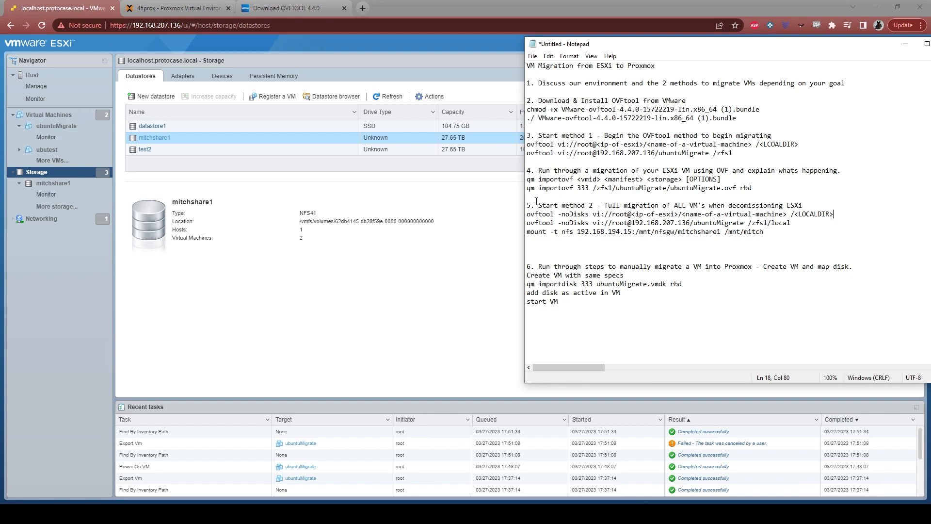
pyautogui.moveTo(527, 214)
pyautogui.mouseDown()
pyautogui.moveTo(540, 223)
pyautogui.moveTo(725, 215)
pyautogui.mouseUp()
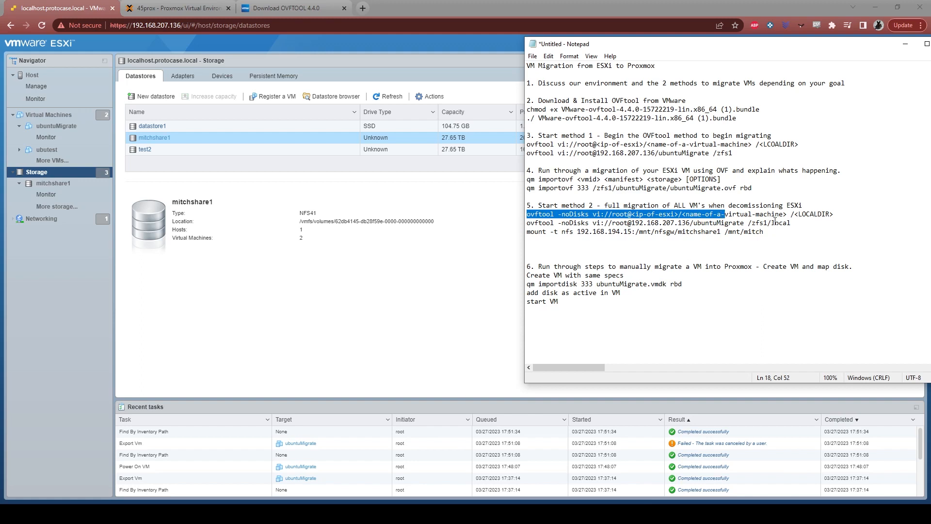
# Highlight the mount -t nfs command for mitchshare1 in step 5 of the notes
pyautogui.moveTo(684, 232); pyautogui.dragTo(697, 232)
pyautogui.click(581, 213)
pyautogui.moveTo(528, 232); pyautogui.dragTo(784, 233)
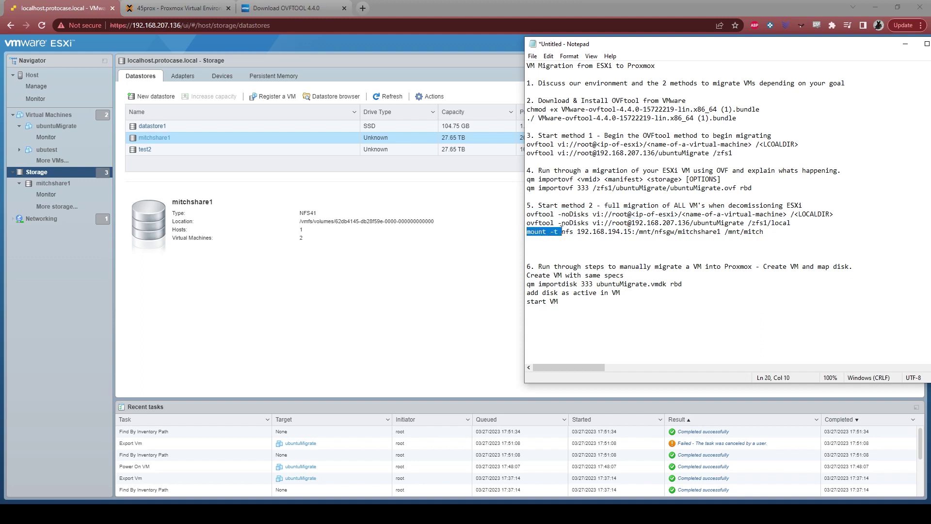
pyautogui.click(779, 241)
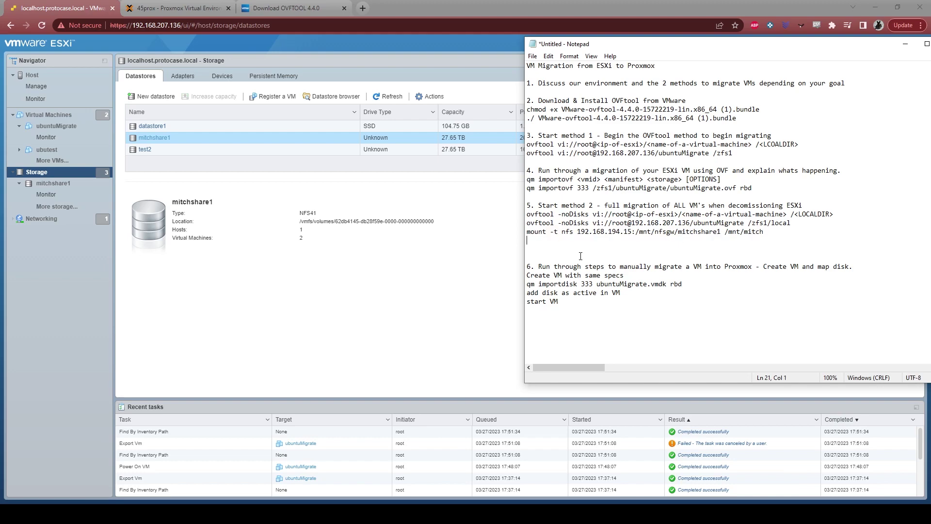
# Open mitchshare1's datastore browser showing the ubuntuMigrate folder, then switch to Proxmox
pyautogui.click(53, 183)
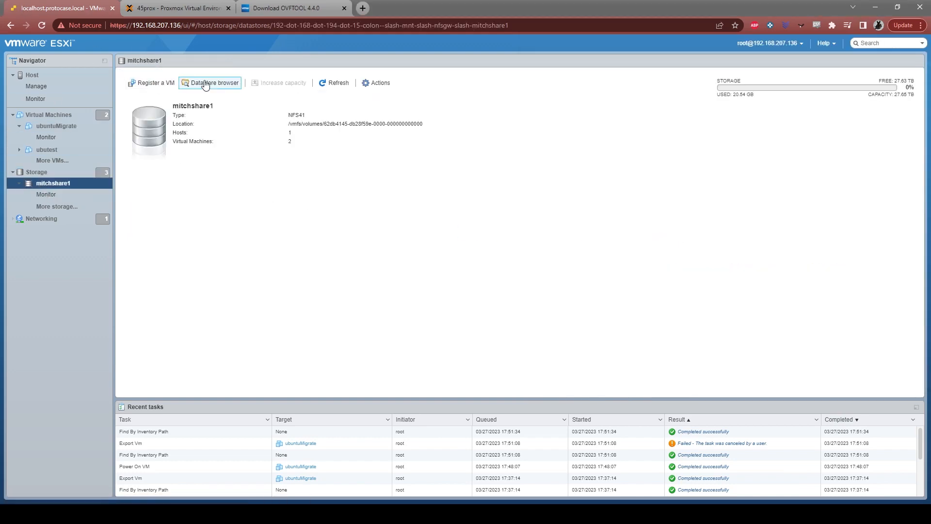
pyautogui.click(211, 83)
pyautogui.click(339, 185)
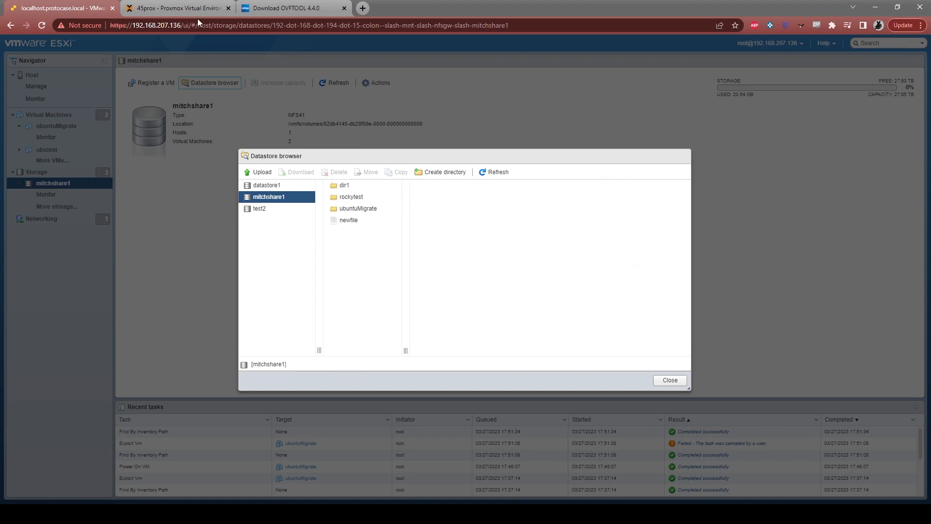
pyautogui.click(179, 8)
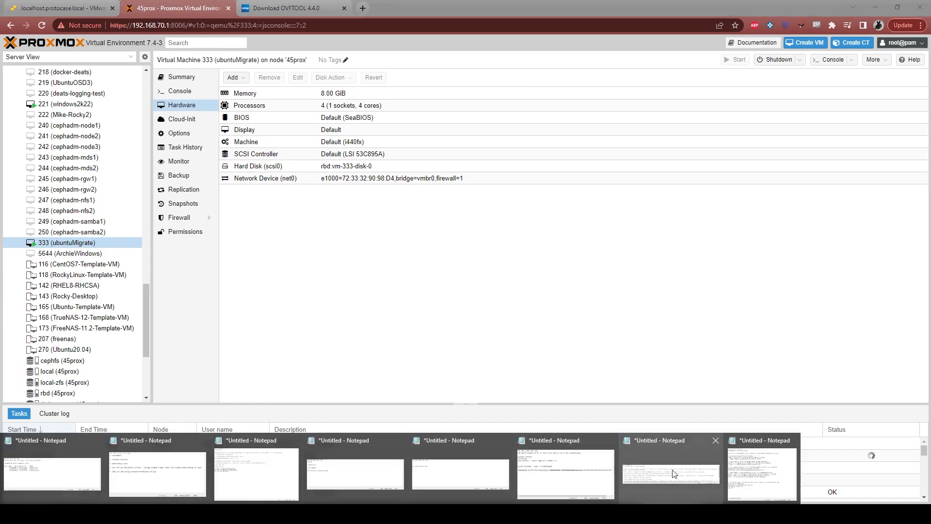
# Bring the notes back up and re-highlight the two -noDisks ovftool commands
pyautogui.click(691, 435)
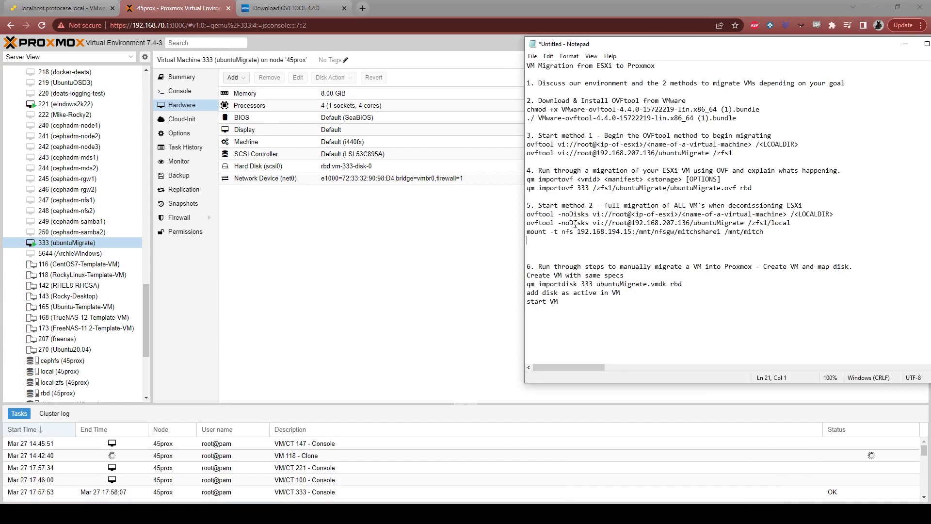
pyautogui.moveTo(539, 214); pyautogui.dragTo(706, 214)
pyautogui.click(801, 207)
pyautogui.moveTo(527, 205); pyautogui.dragTo(793, 224)
pyautogui.press('Right')
# Run clear and df -h in the Proxmox SSH session to list mounted filesystems
pyautogui.click(247, 515)
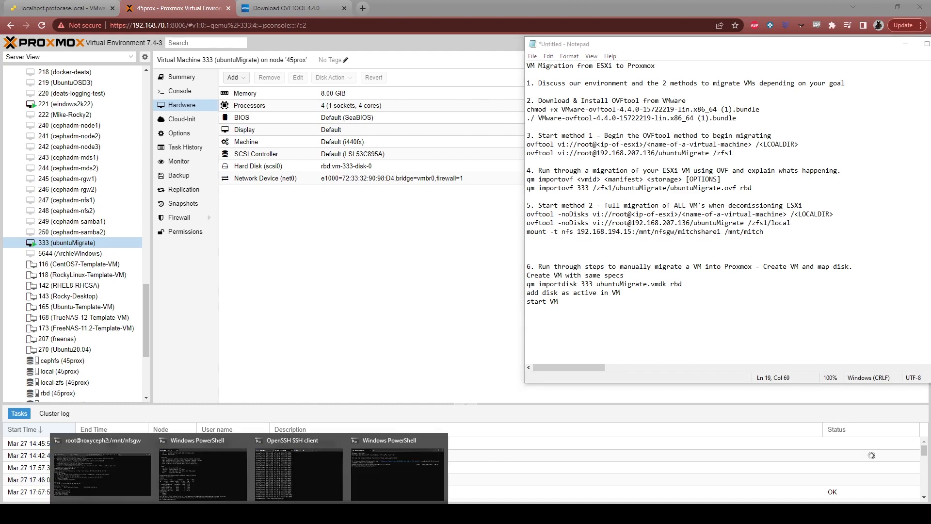
pyautogui.click(298, 474)
pyautogui.write('clear')
pyautogui.press('Return')
pyautogui.press('Return')
pyautogui.press('Return')
pyautogui.write('df -h')
pyautogui.press('Return')
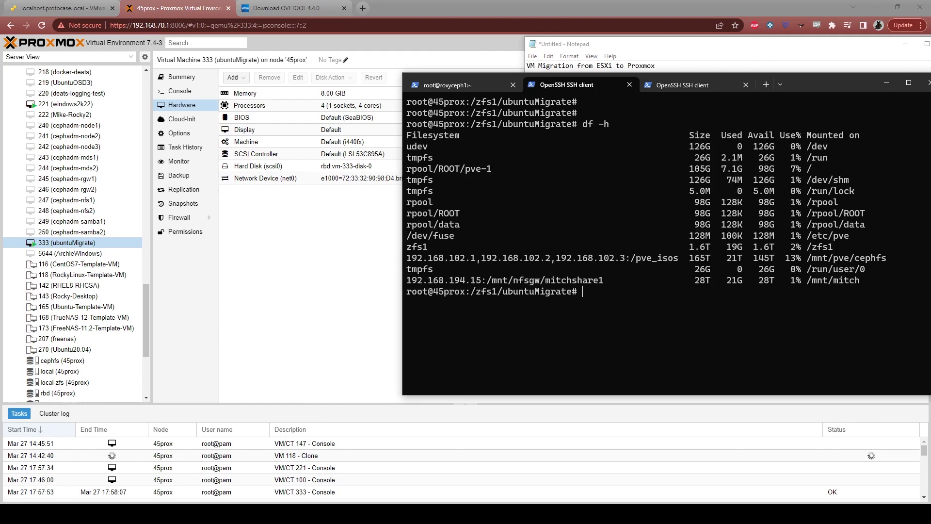
# Highlight the mitchshare1 mount at /mnt/mitch, then return to the ESXi datastore browser
pyautogui.moveTo(407, 281); pyautogui.dragTo(864, 281)
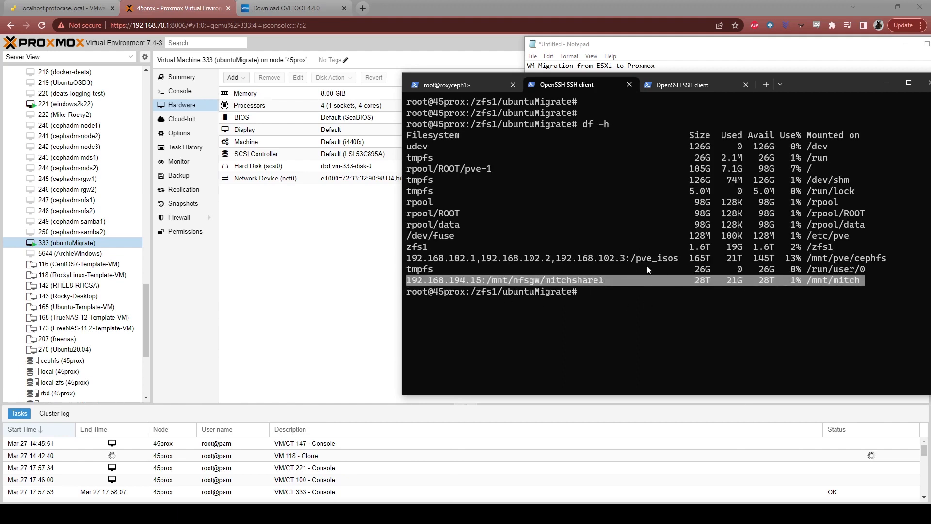
pyautogui.click(64, 8)
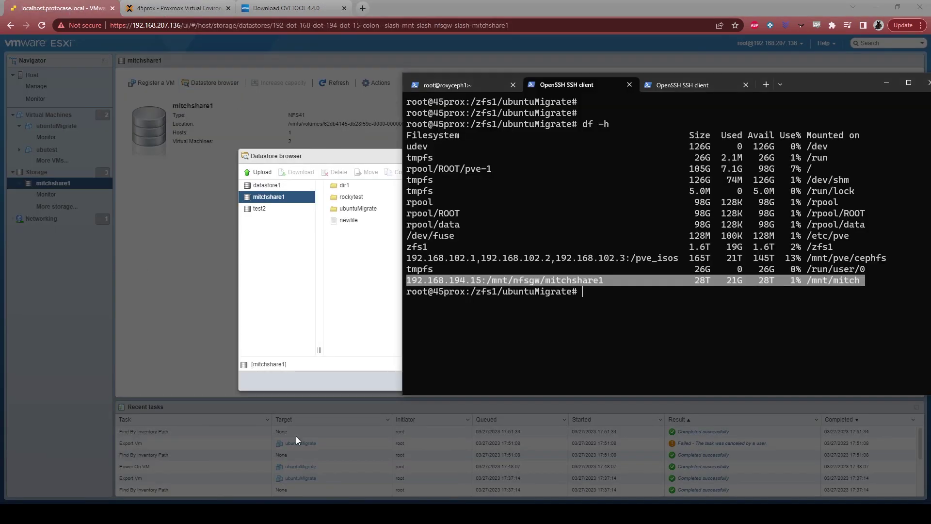
# In the SSH session, change into /mnt/mitch and list the NFS share's folders
pyautogui.click(298, 466)
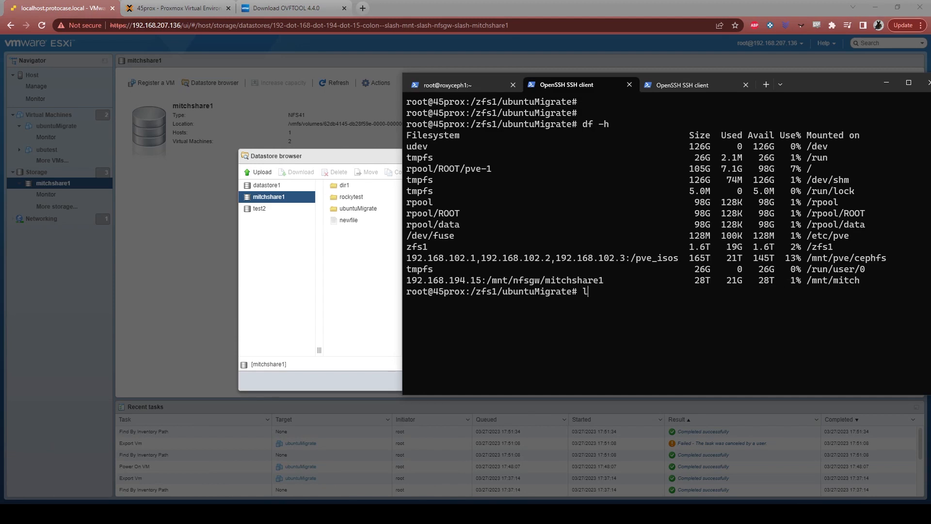
pyautogui.write('cd /m')
pyautogui.write('nt/mitch')
pyautogui.press('Return')
pyautogui.write('ls')
pyautogui.press('Return')
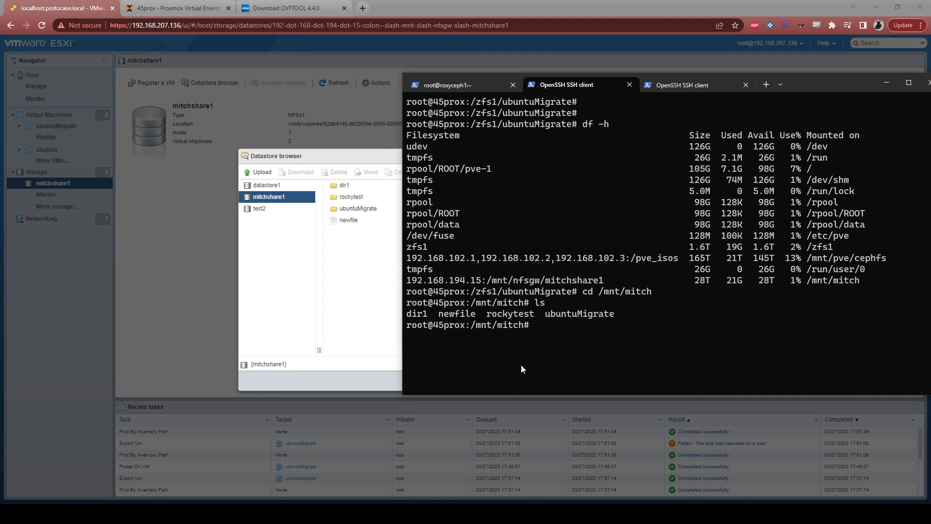
pyautogui.moveTo(489, 314); pyautogui.dragTo(615, 317)
pyautogui.rightClick(614, 317)
pyautogui.write('cd ubu')
# Enter the ubuntuMigrate folder and list its flat vmdk, vmx and nvram files
pyautogui.press('Tab')
pyautogui.press('Return')
pyautogui.write('ls')
pyautogui.press('Return')
pyautogui.write('l')
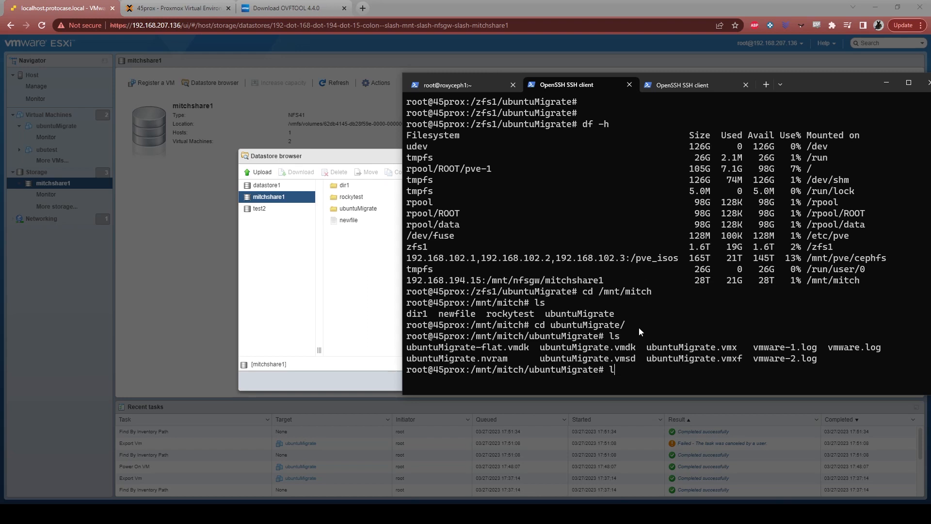
pyautogui.press('BackSpace')
# Compare hardware of VMs 245 and 241 (VirtIO SCSI, three rbd disks) in Proxmox
pyautogui.click(175, 8)
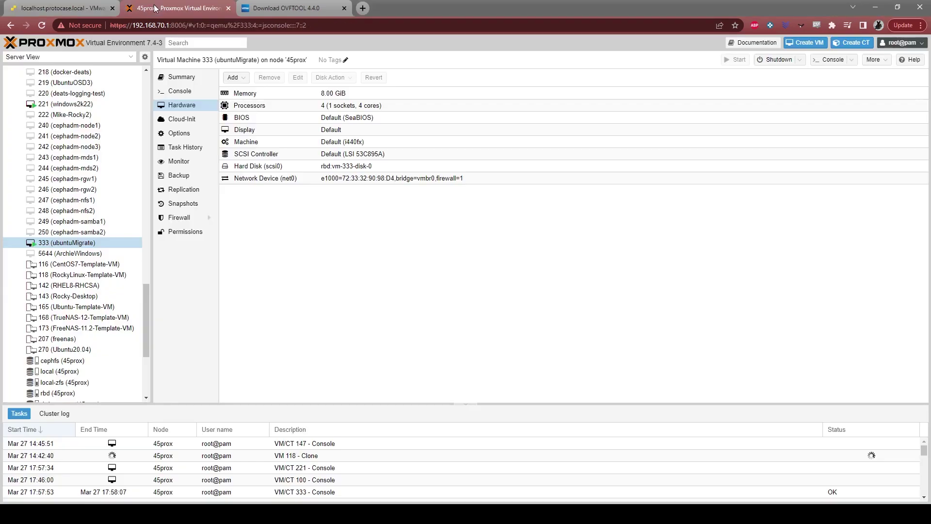
pyautogui.click(86, 179)
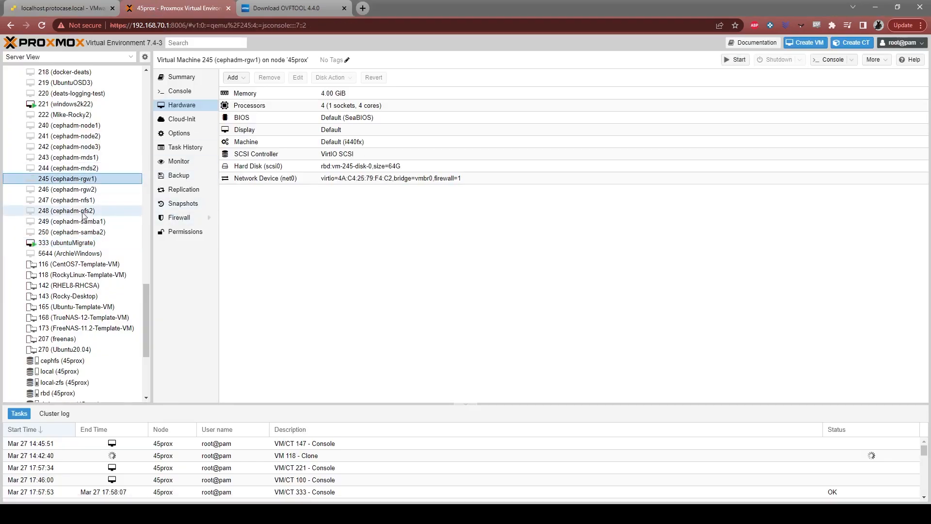
pyautogui.click(69, 137)
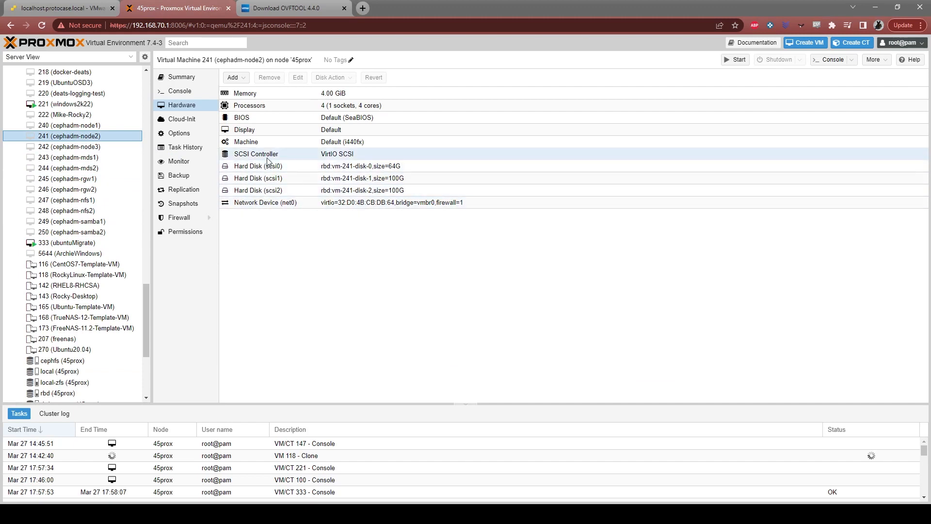
pyautogui.click(251, 94)
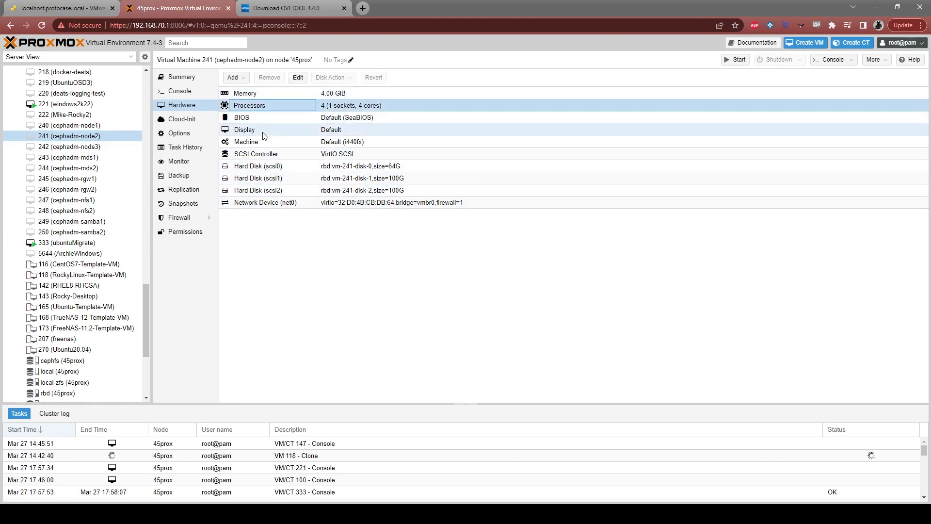
# Show VM 333 ubuntuMigrate's hardware, then bring the SSH listing back up
pyautogui.click(66, 243)
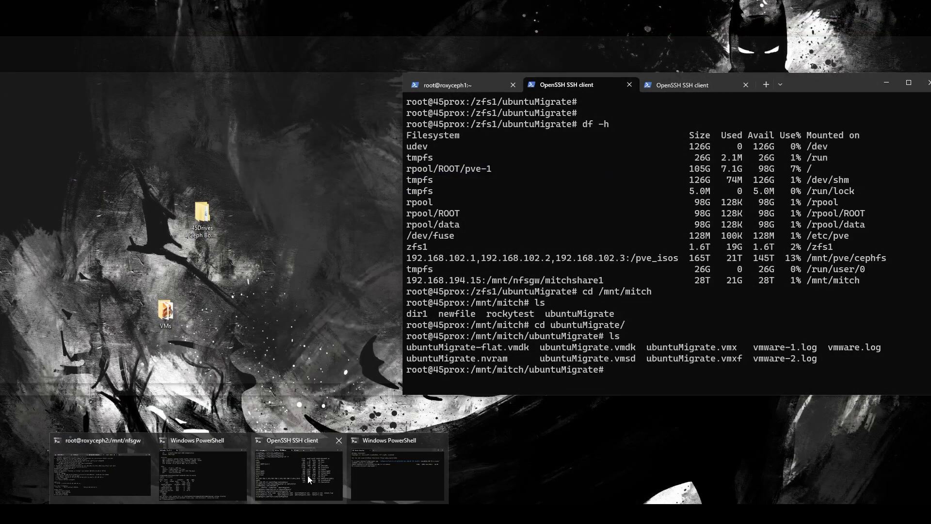
pyautogui.click(298, 474)
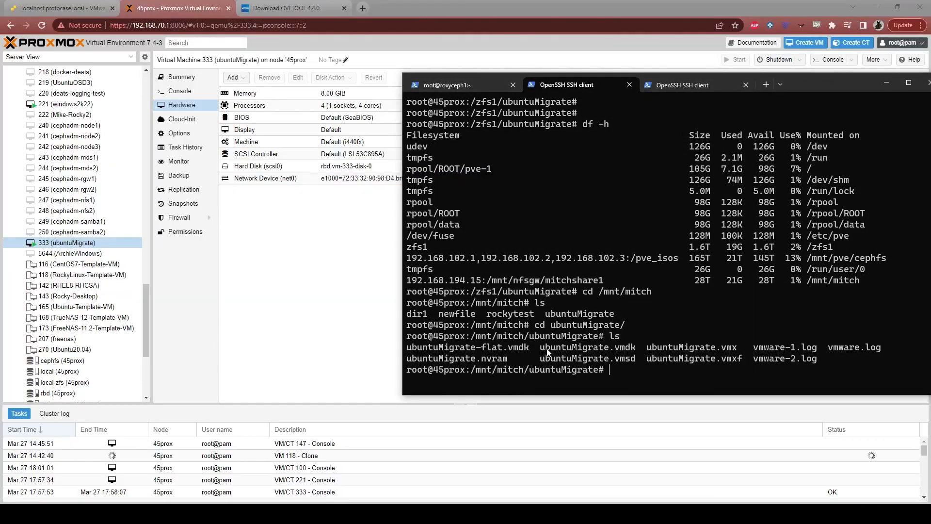
# Select and copy the ubuntuMigrate.vmdk file name from the terminal listing
pyautogui.moveTo(540, 348); pyautogui.dragTo(614, 350)
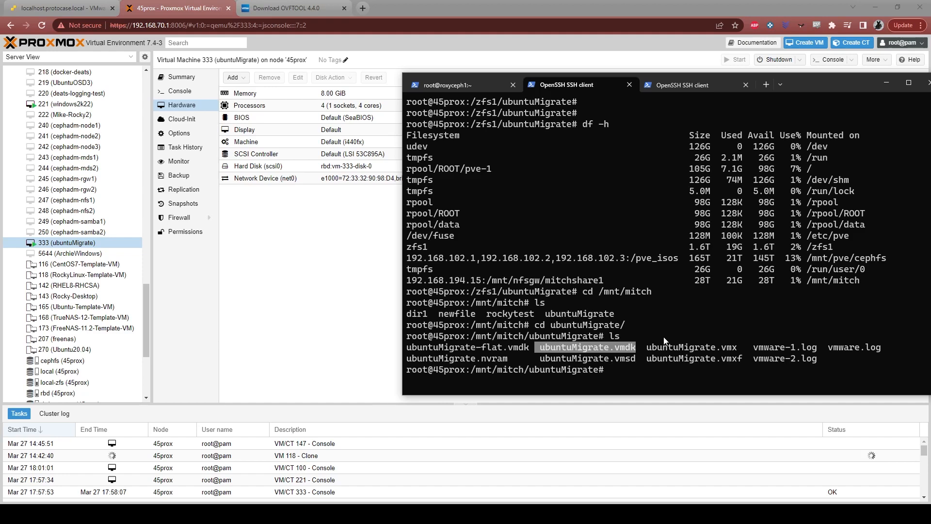
pyautogui.click(663, 358)
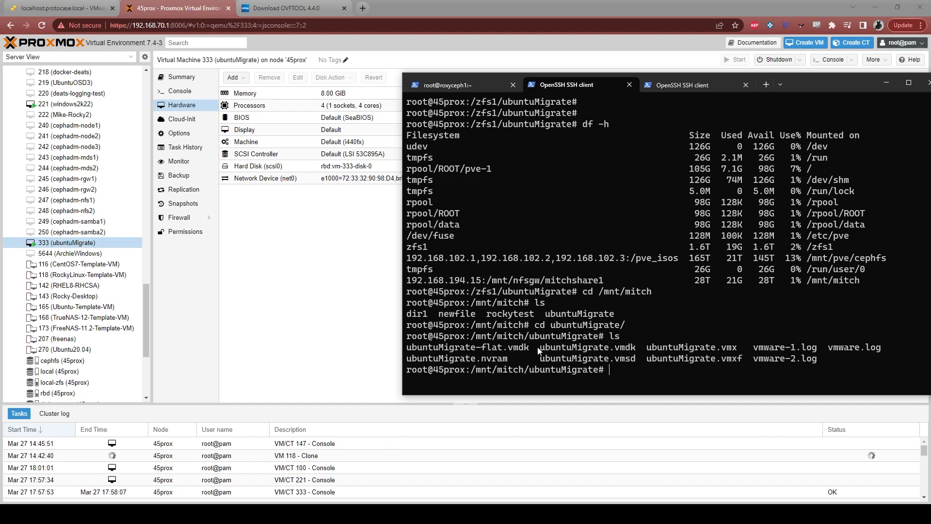
pyautogui.moveTo(538, 348); pyautogui.dragTo(636, 351)
pyautogui.rightClick(650, 339)
# Move the terminal aside and bring up the Notepad migration notes
pyautogui.moveTo(824, 81); pyautogui.dragTo(721, 66)
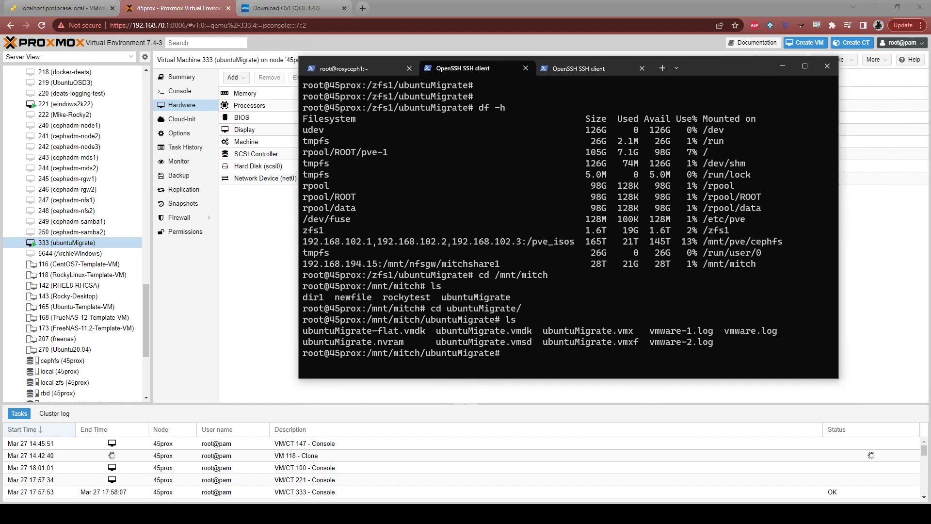
pyautogui.click(743, 464)
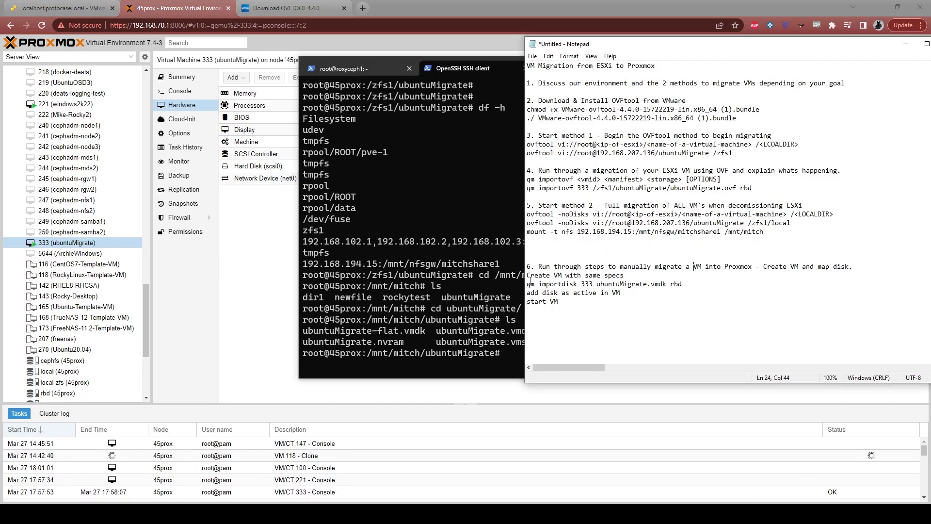
# Highlight the qm importdisk command and the VM id 333 in the notes
pyautogui.moveTo(531, 283); pyautogui.dragTo(588, 283)
pyautogui.click(593, 284)
pyautogui.moveTo(528, 284); pyautogui.dragTo(596, 284)
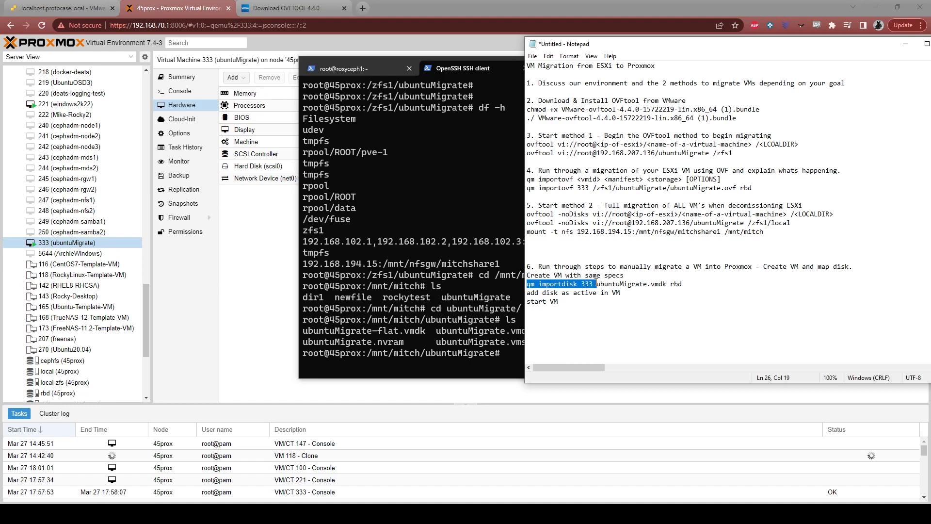
pyautogui.click(595, 283)
pyautogui.doubleClick(586, 284)
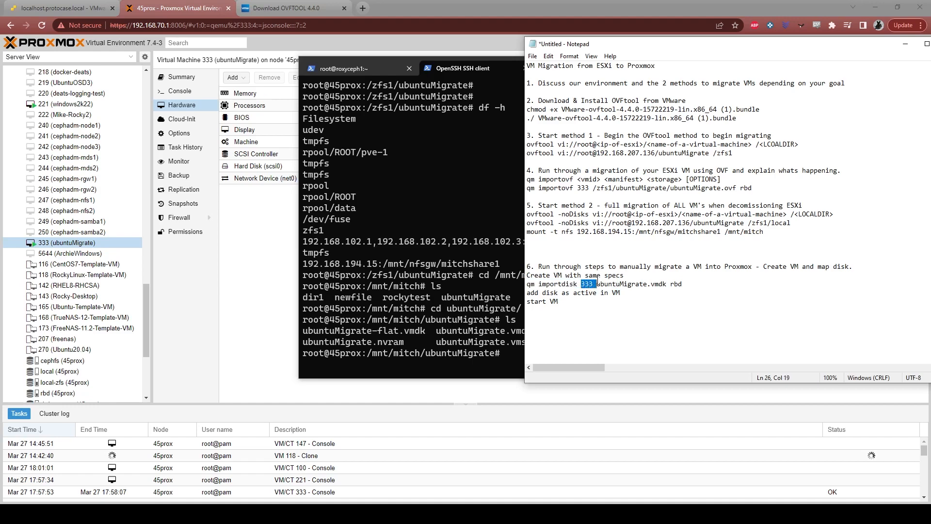
pyautogui.click(597, 284)
# Highlight the ubuntuMigrate.vmdk file and rbd storage arguments, then minimize Notepad
pyautogui.moveTo(617, 284); pyautogui.dragTo(688, 284)
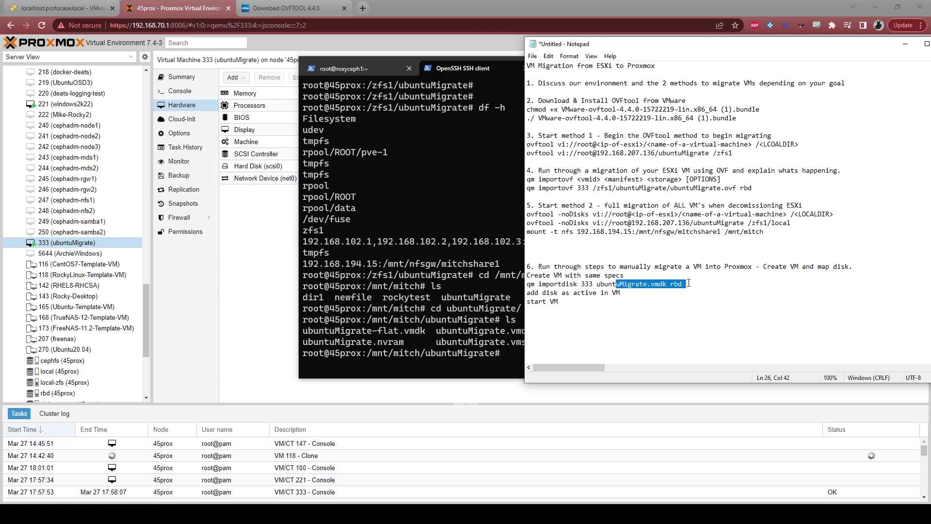
pyautogui.click(640, 285)
pyautogui.moveTo(599, 284); pyautogui.dragTo(673, 284)
pyautogui.click(672, 283)
pyautogui.moveTo(597, 284); pyautogui.dragTo(688, 284)
pyautogui.click(696, 286)
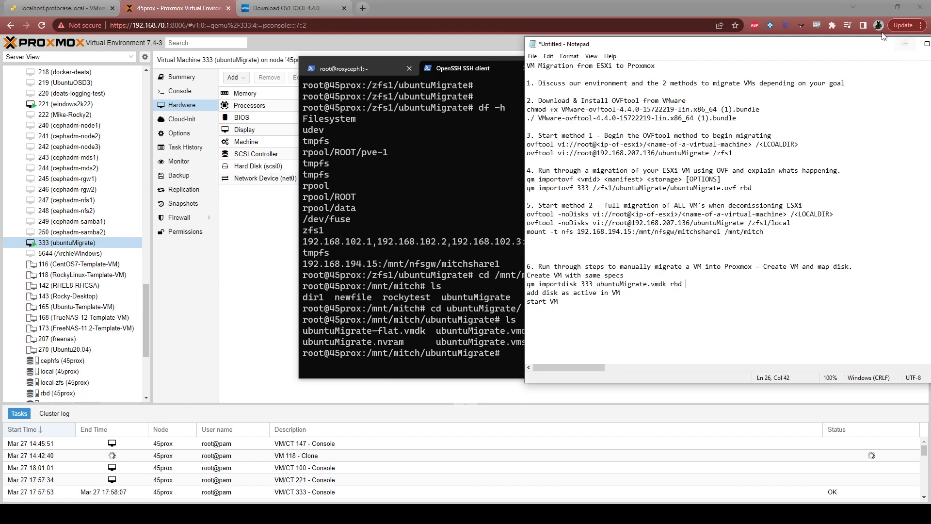
pyautogui.click(905, 44)
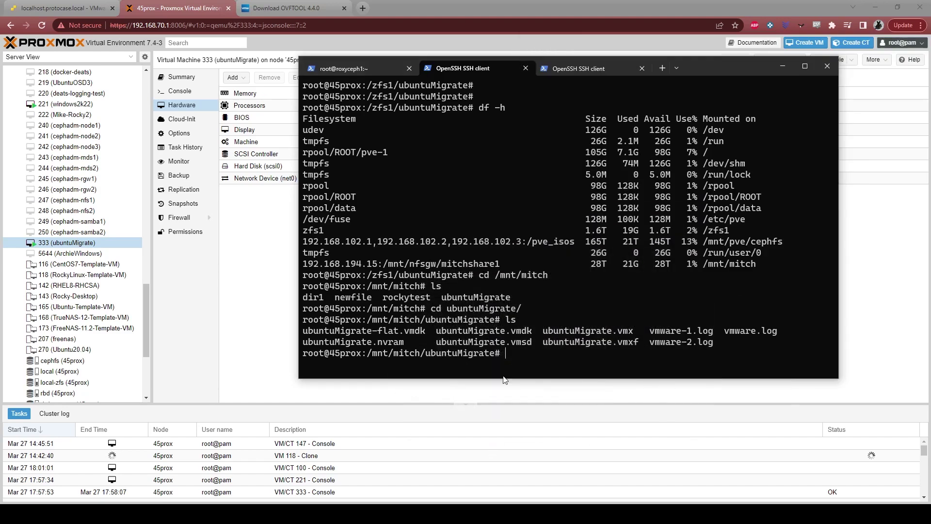
# Close the ESXi datastore browser and return to the Proxmox web interface
pyautogui.click(783, 65)
pyautogui.click(67, 8)
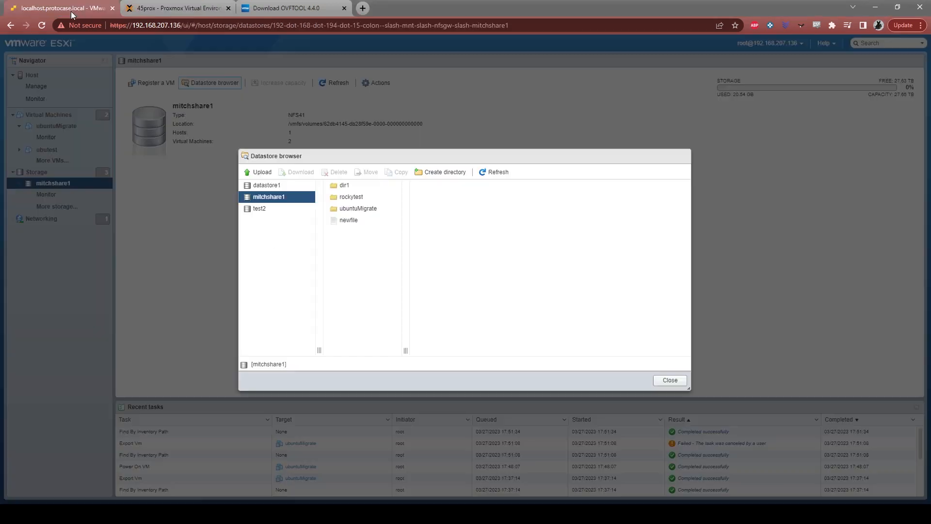
pyautogui.click(669, 379)
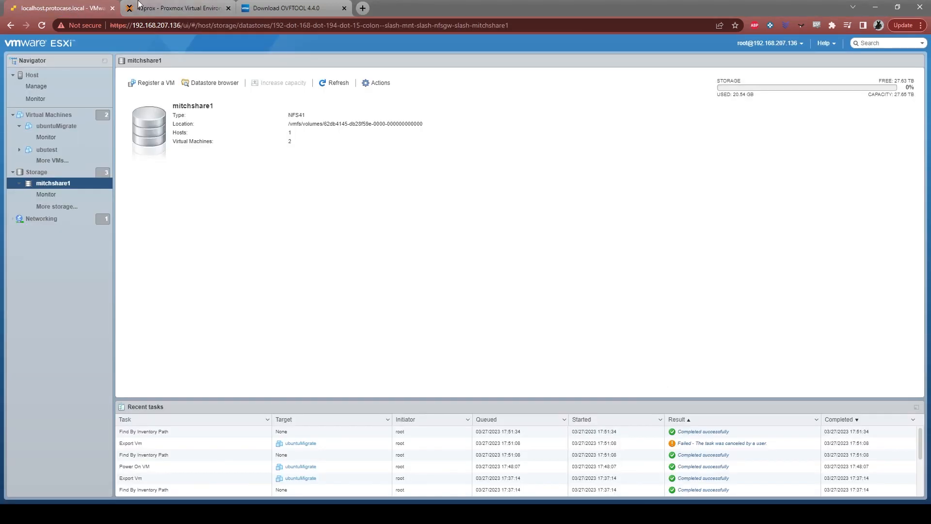
pyautogui.click(165, 7)
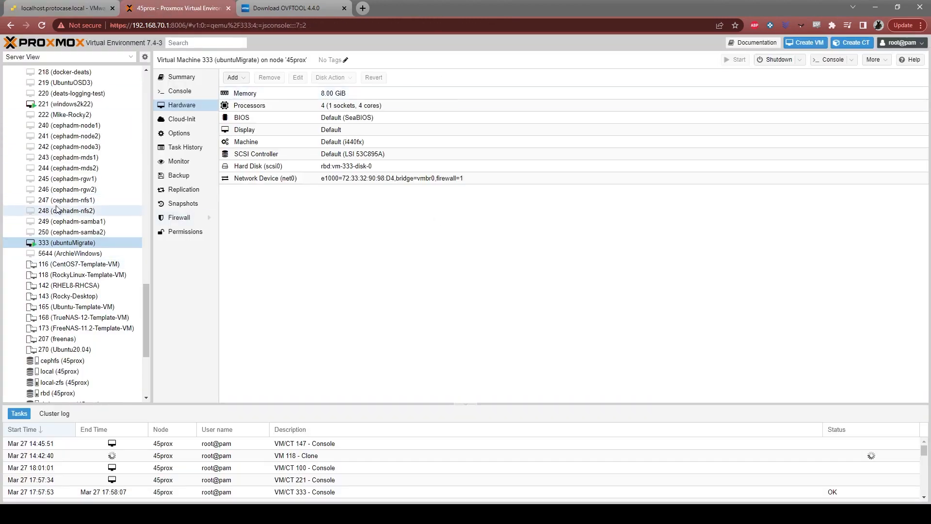
pyautogui.scroll(10, 54, 218)
pyautogui.scroll(10, 54, 218)
pyautogui.scroll(5, 55, 218)
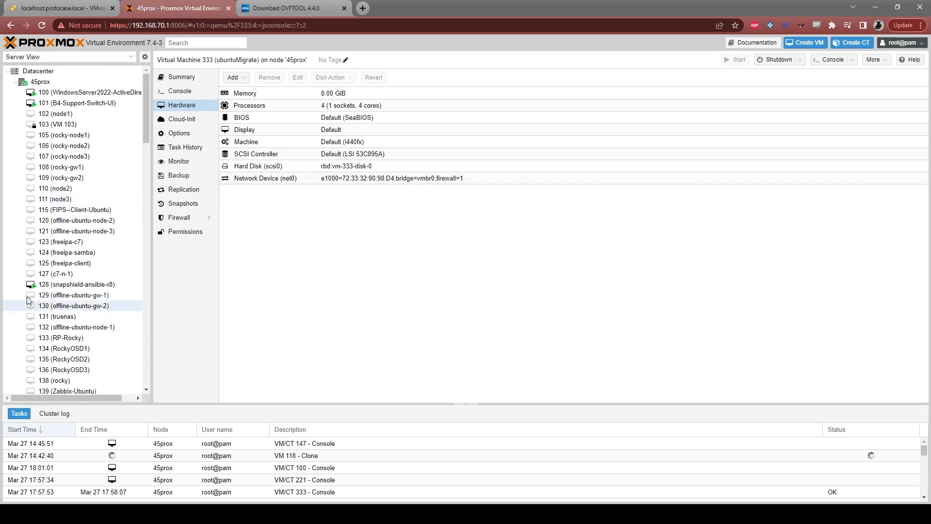
pyautogui.scroll(-5, 88, 248)
pyautogui.scroll(-5, 140, 250)
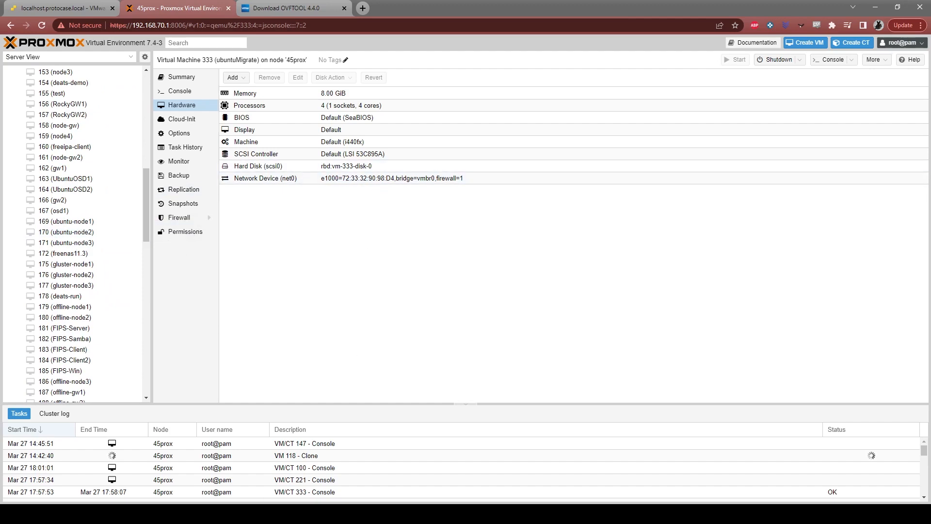
# Clear the SSH session in ubuntuMigrate, revisiting VM 333's Proxmox hardware page
pyautogui.click(247, 517)
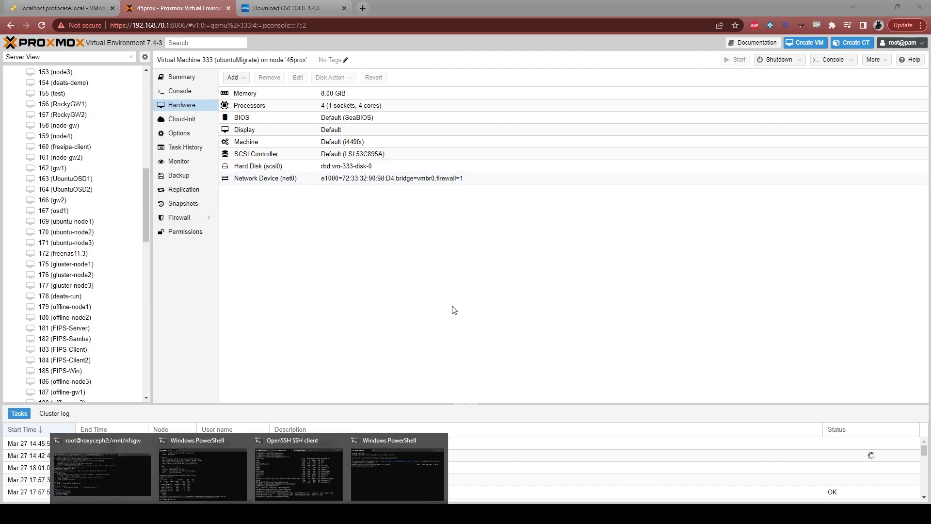
pyautogui.click(299, 473)
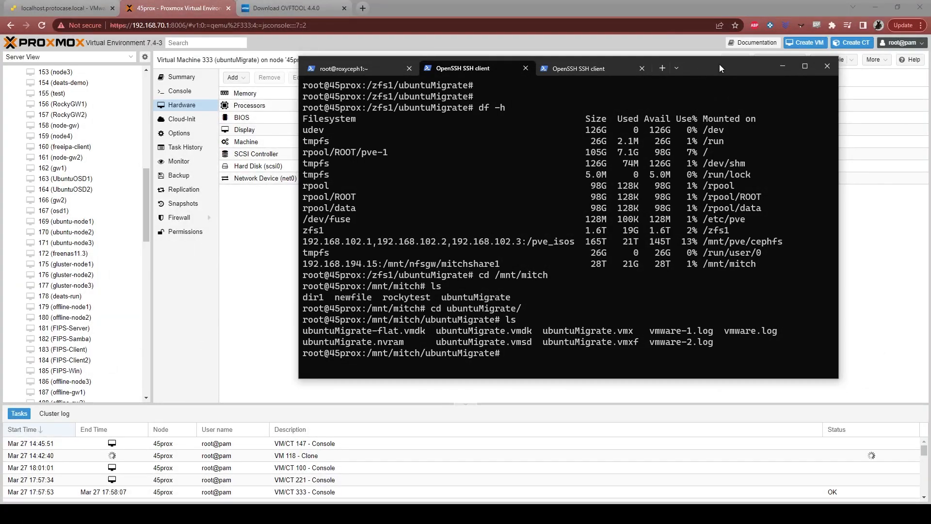
pyautogui.write('clear')
pyautogui.press('Return')
pyautogui.press('Return')
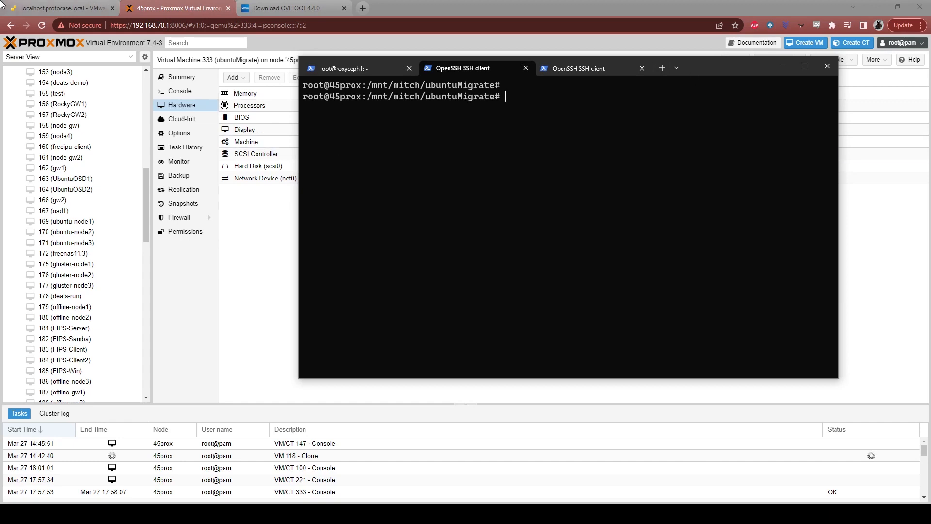
pyautogui.click(43, 8)
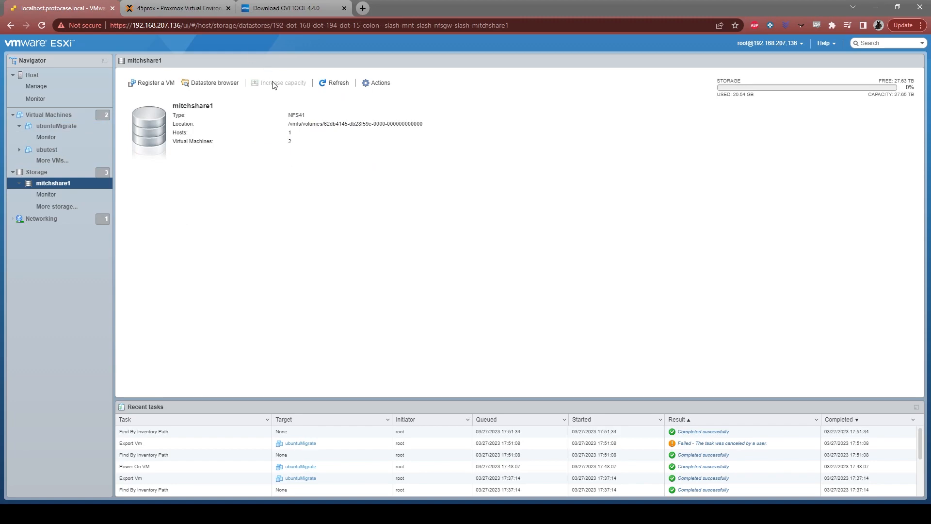
pyautogui.click(175, 9)
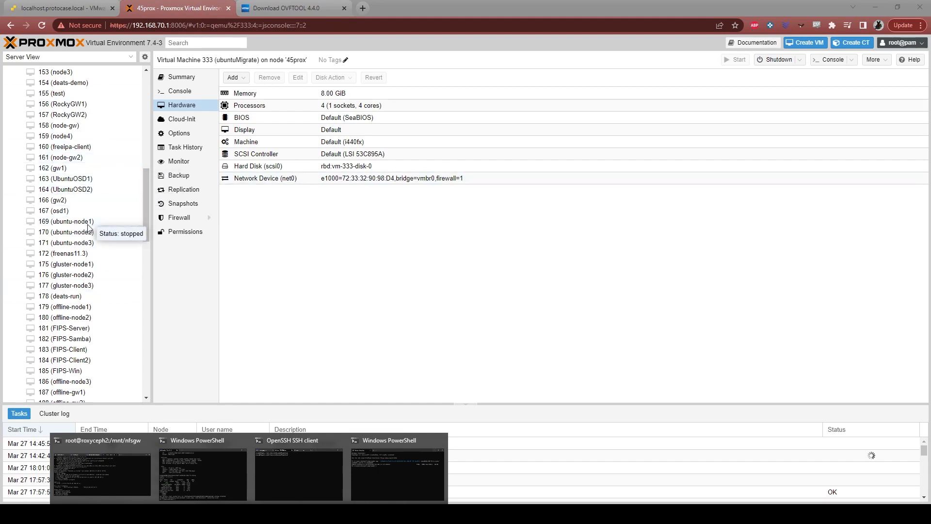
pyautogui.click(299, 473)
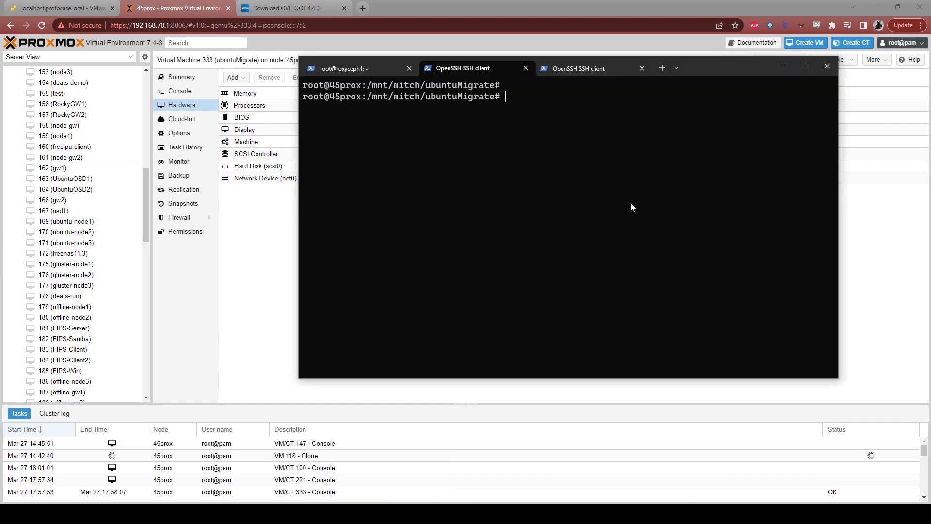